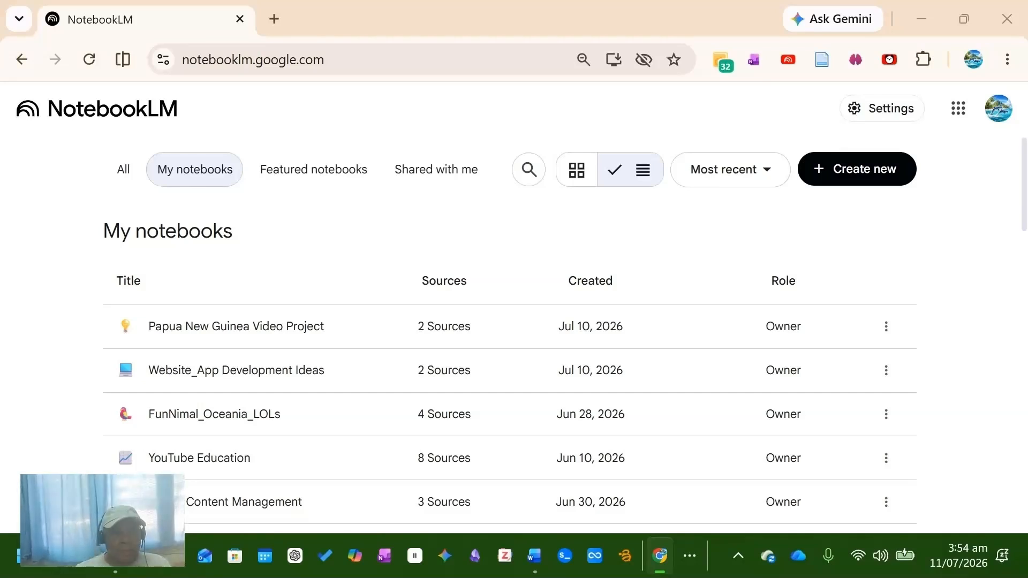
Create a new notebook, review the ways to add sources, and close the source dialog without adding any.
click(857, 169)
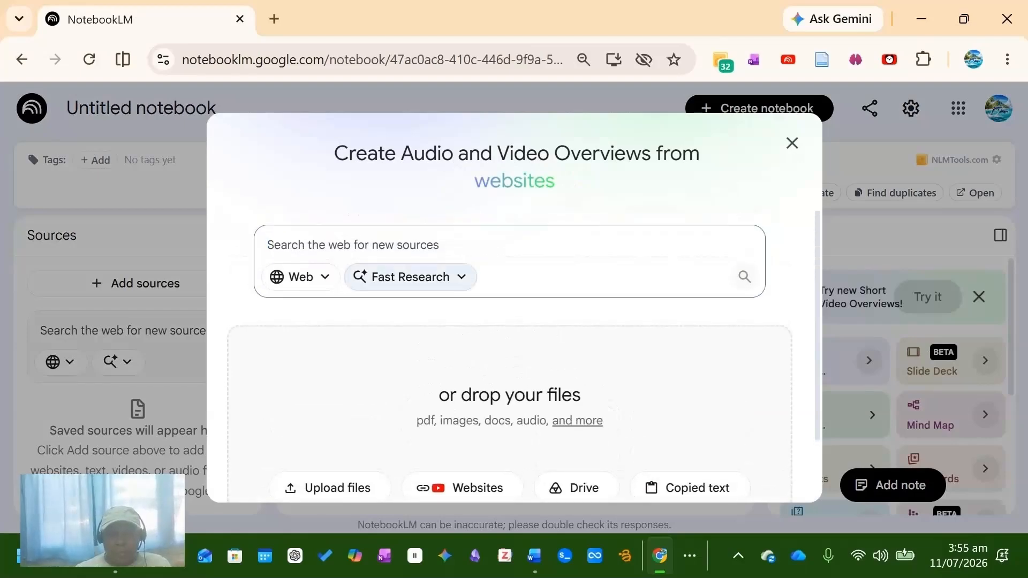
scroll(509, 342, down, 1)
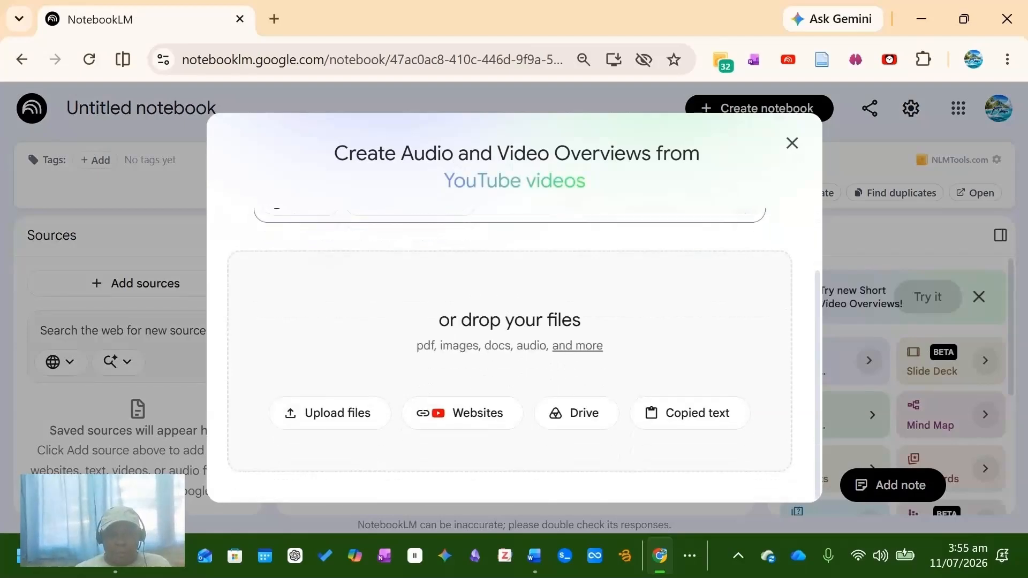
scroll(329, 413, down, 1)
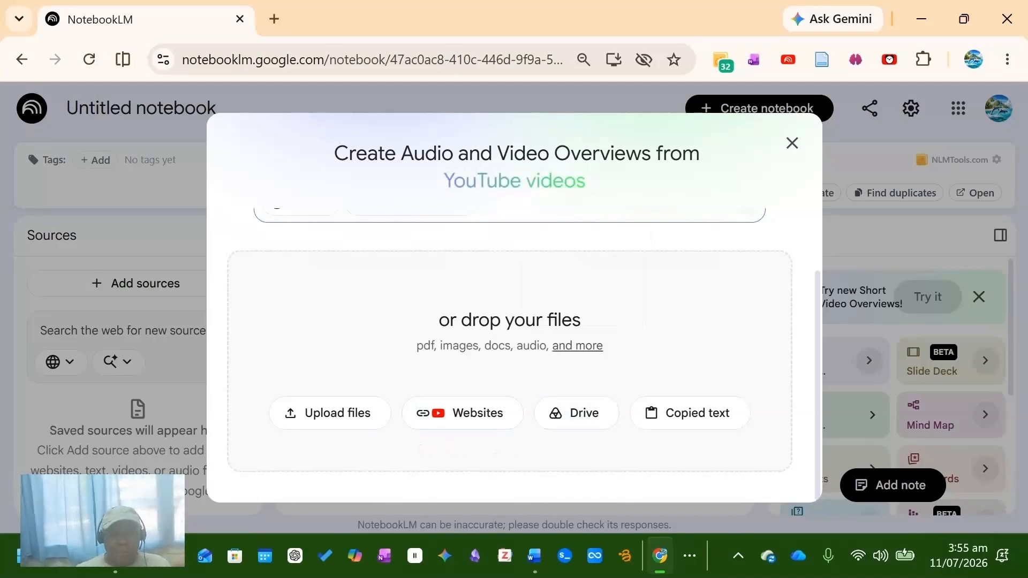
scroll(509, 321, up, 2)
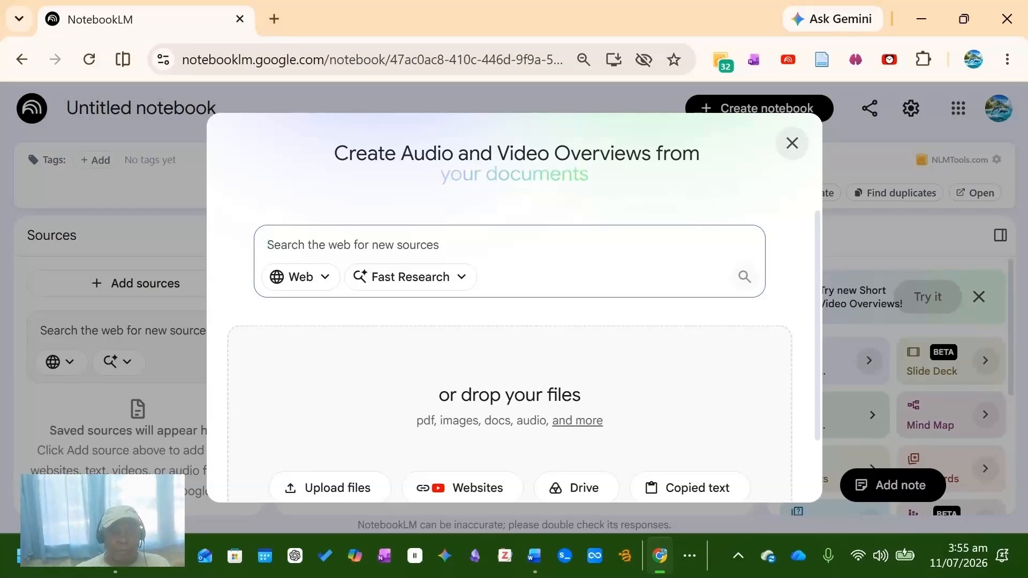
click(791, 143)
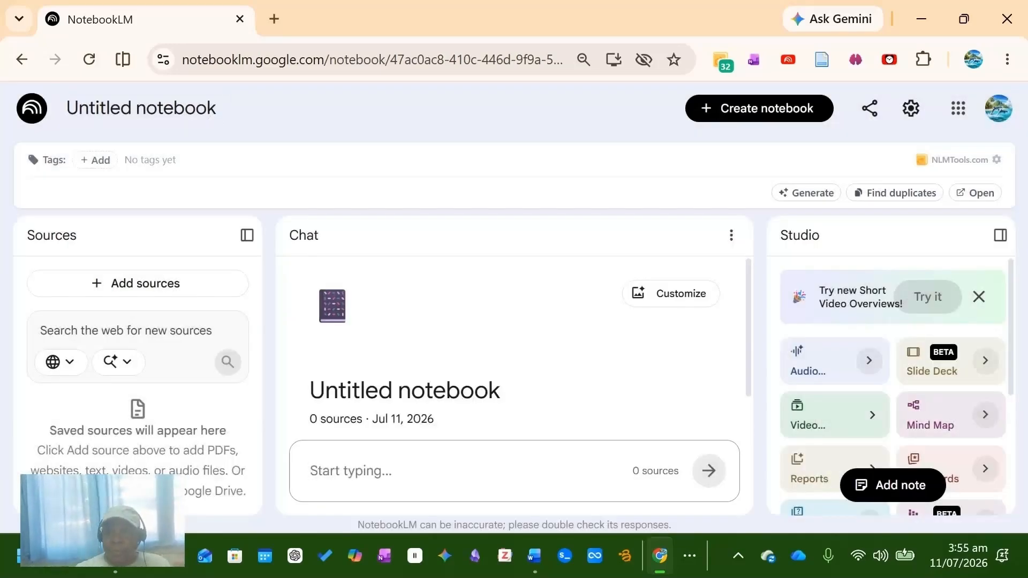
Rename the untitled notebook as "Generative AI in Education".
click(215, 108)
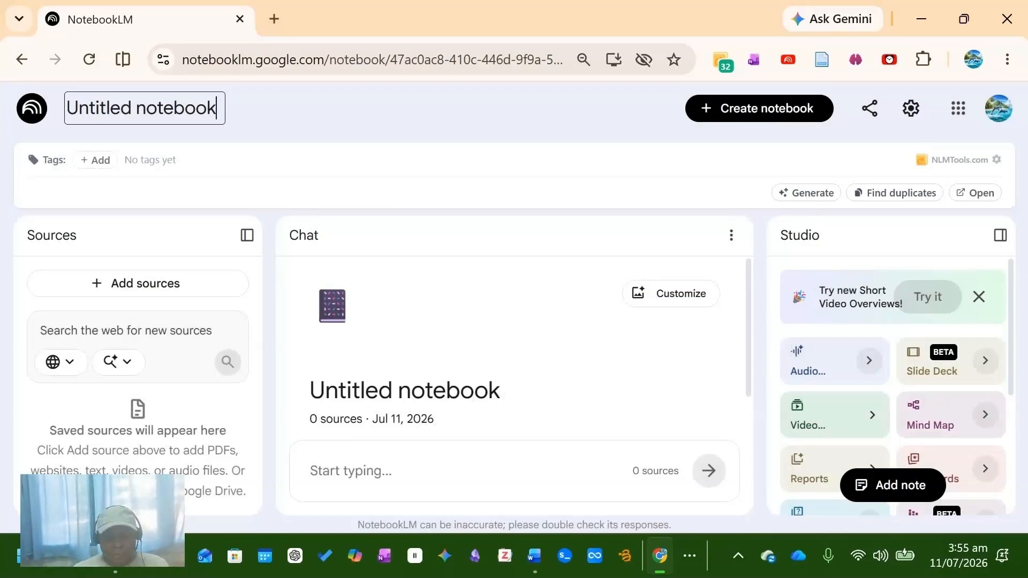
key(BackSpace)
key(BackSpace)
key(BackSpace)
key(BackSpace)
key(BackSpace)
key(BackSpace)
key(BackSpace)
key(BackSpace)
key(BackSpace)
key(BackSpace)
key(BackSpace)
key(BackSpace)
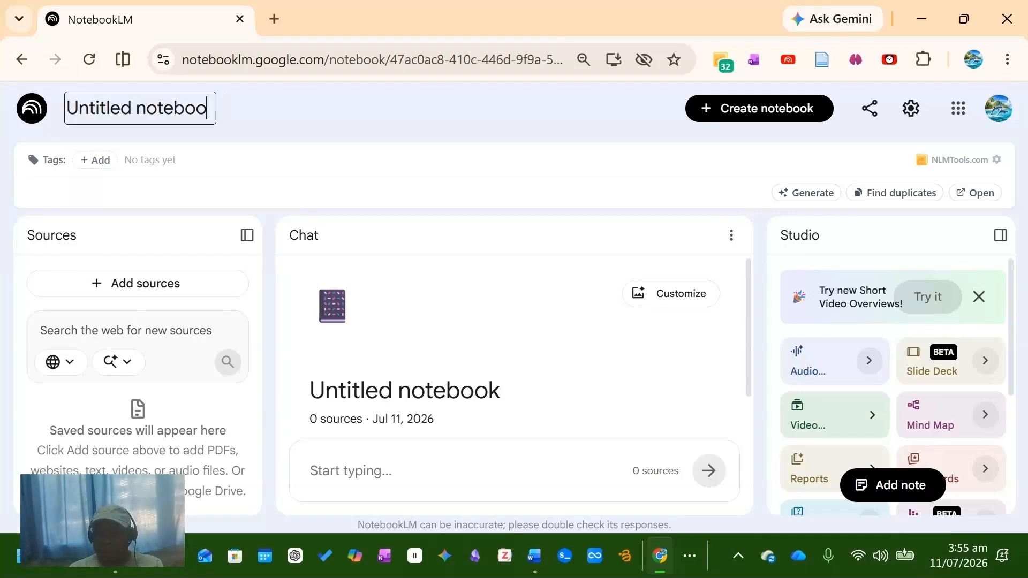
key(BackSpace)
key(BackSpace)
key(BackSpace)
key(BackSpace)
key(BackSpace)
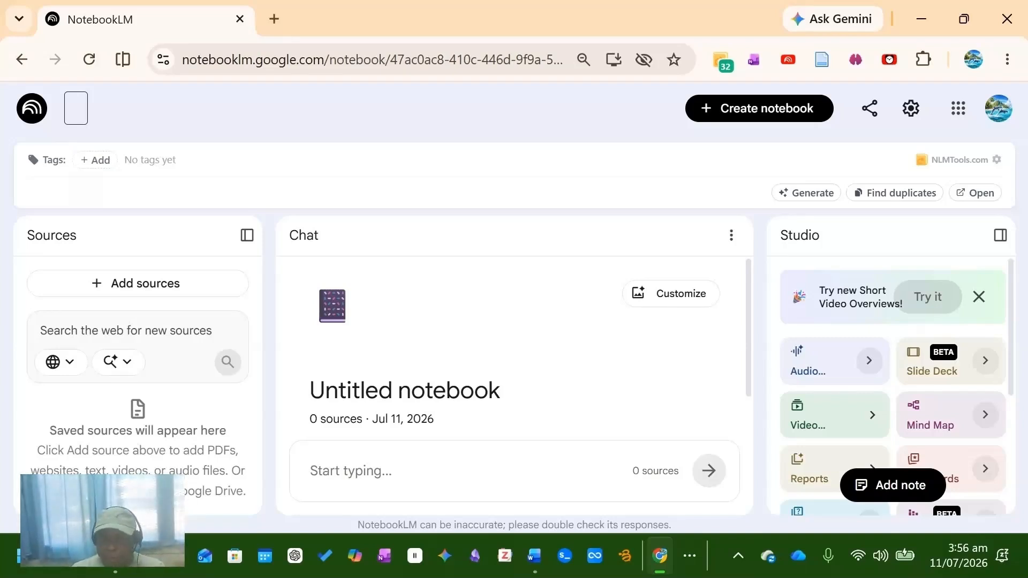
text(R)
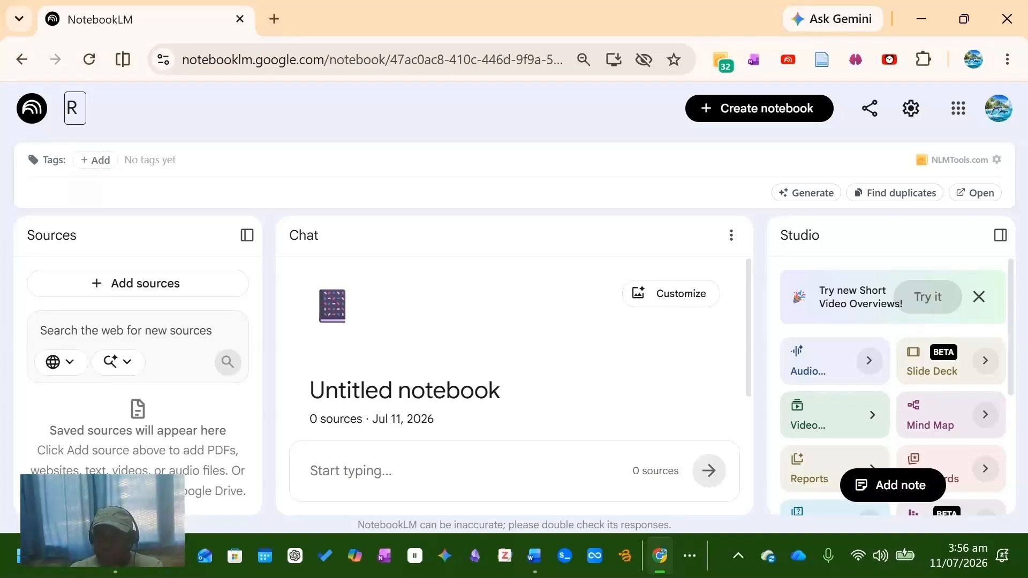
text(e)
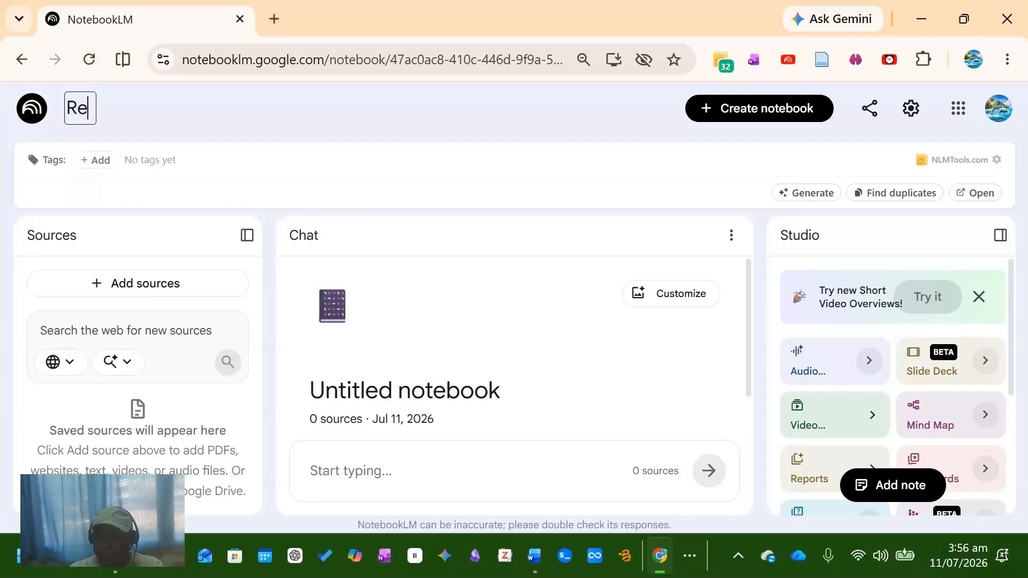
key(BackSpace)
key(BackSpace)
text(Ge)
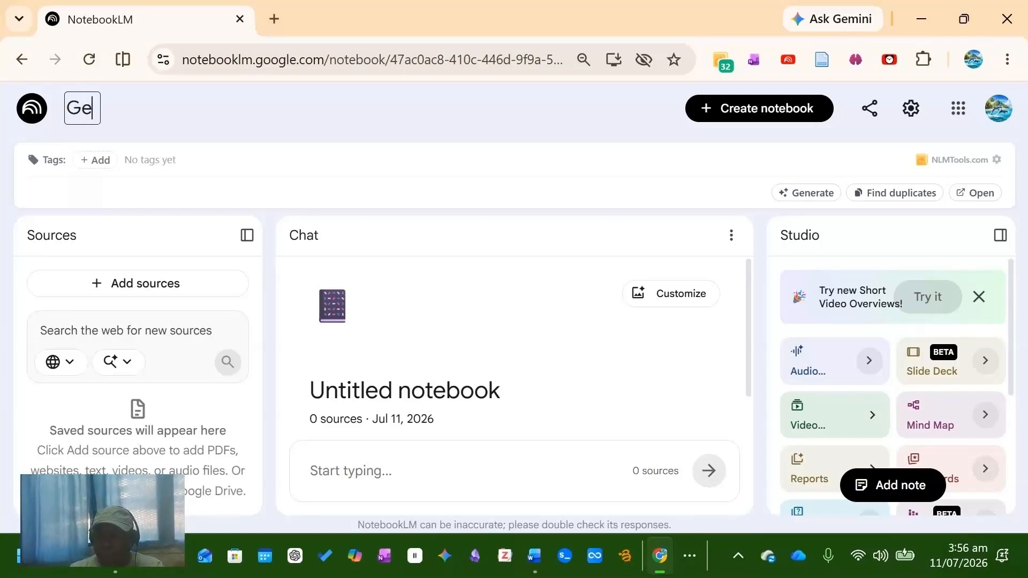
text(nerativ)
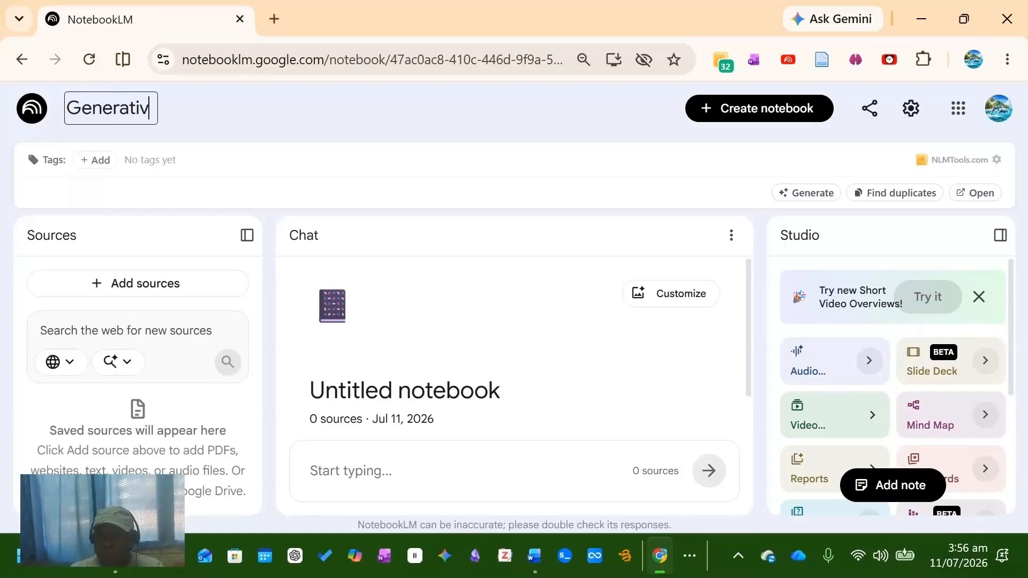
text(e A)
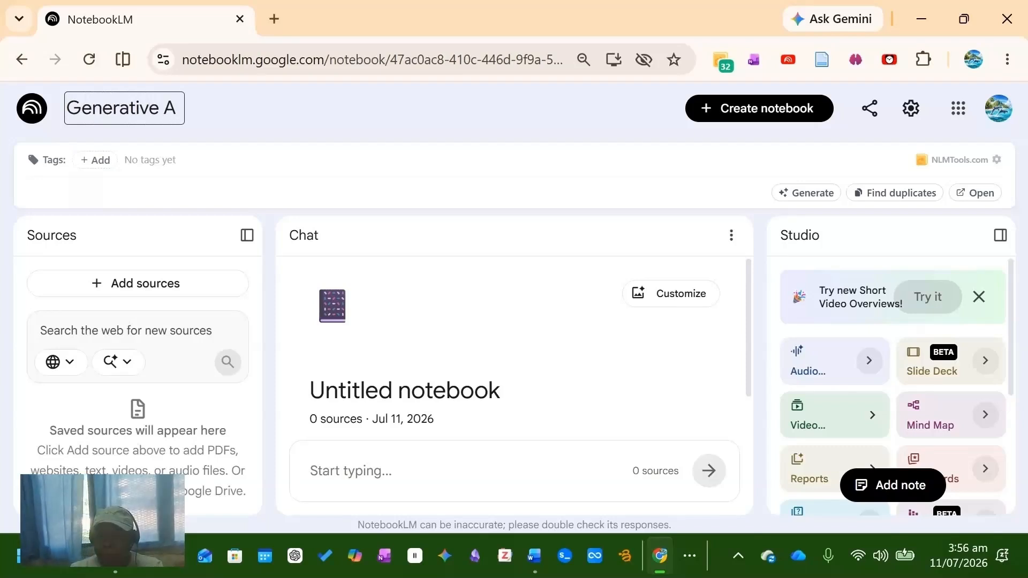
text(I in)
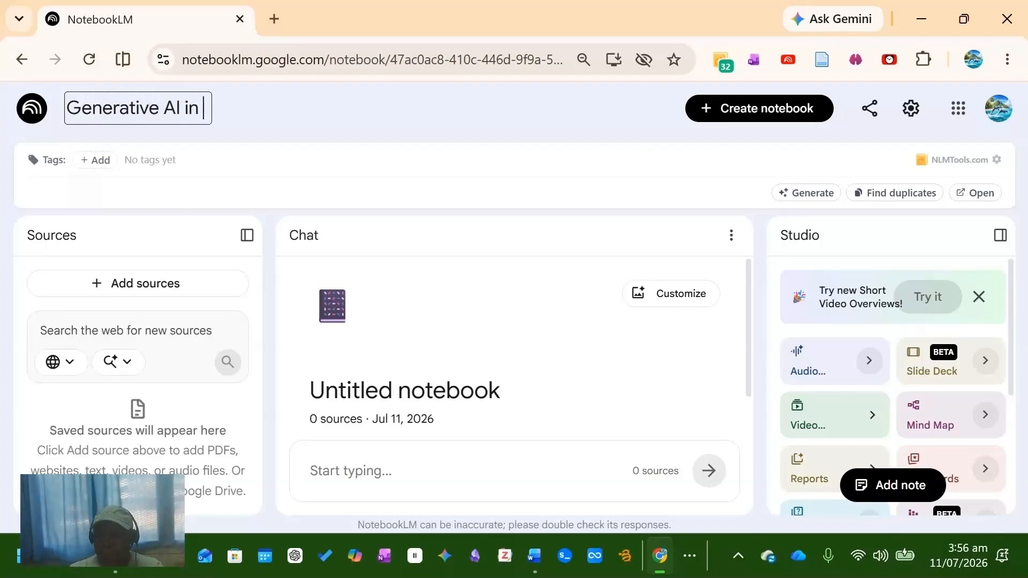
text( Education)
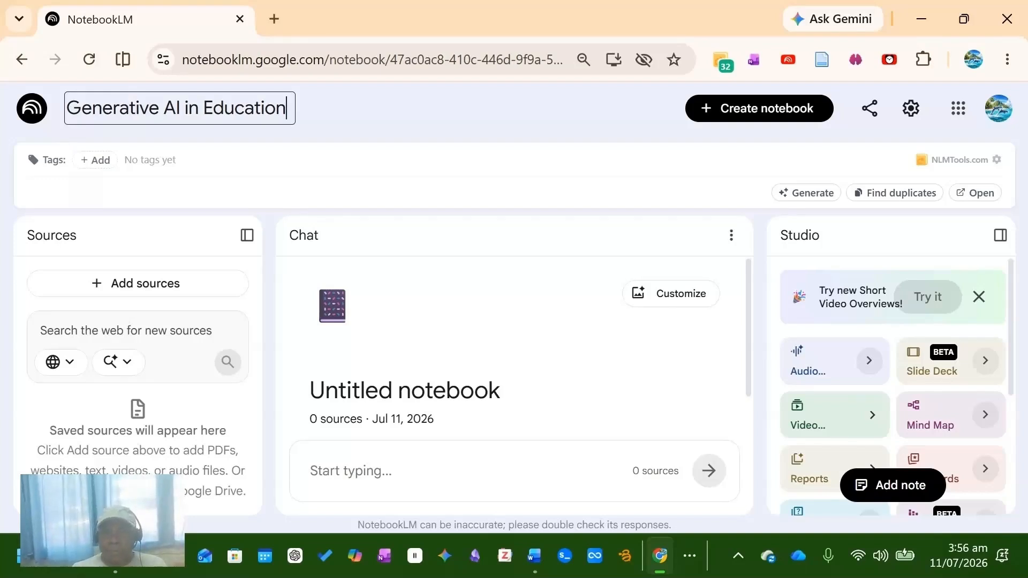
key(Return)
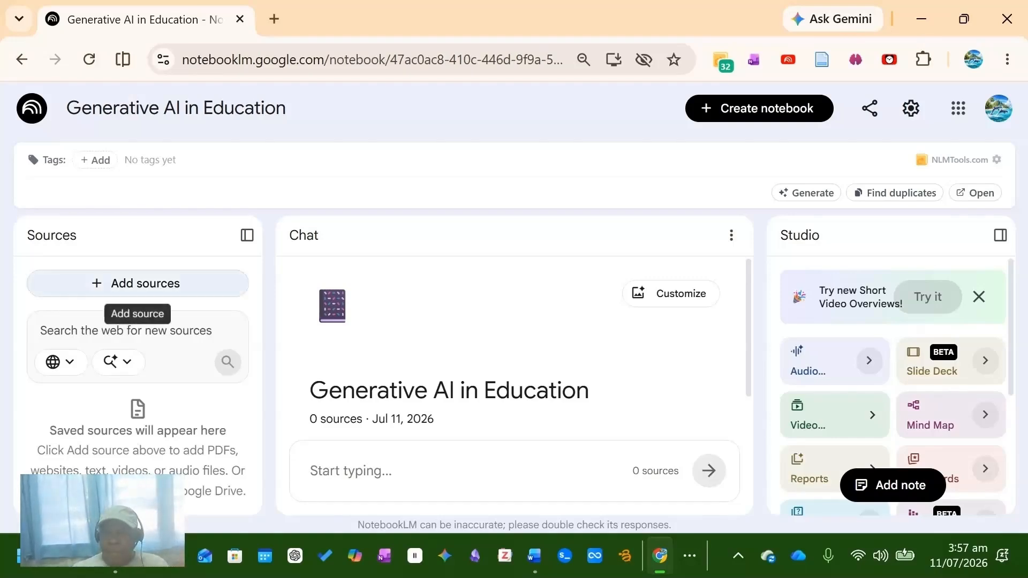
Upload the PDF ai-is-already-in-the-classroom-insights-from-a-survey-of-upng-students-20260610 as a source from the Sample Critic folder inside SHSS AI Training.
click(137, 283)
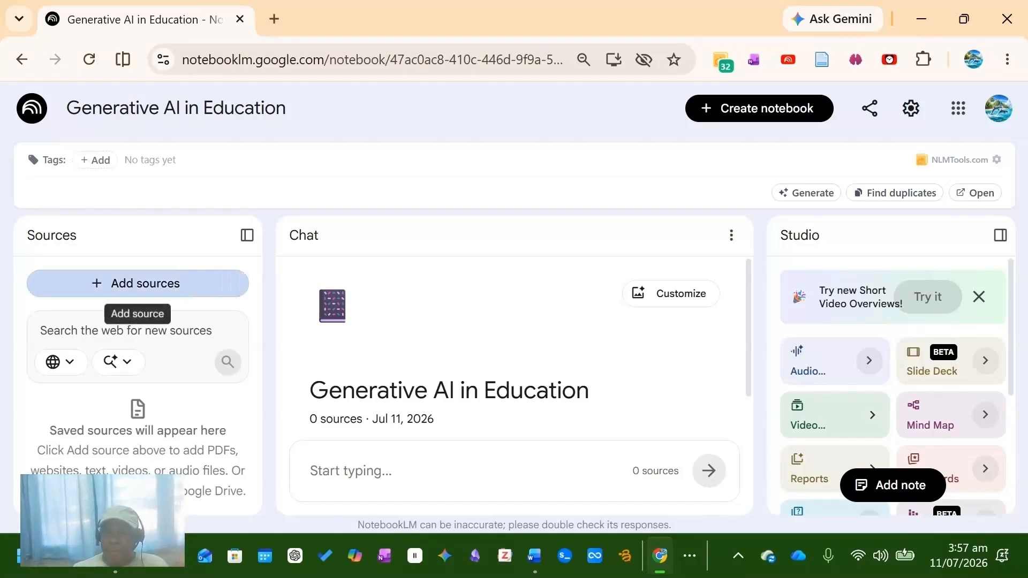
scroll(523, 355, down, 2)
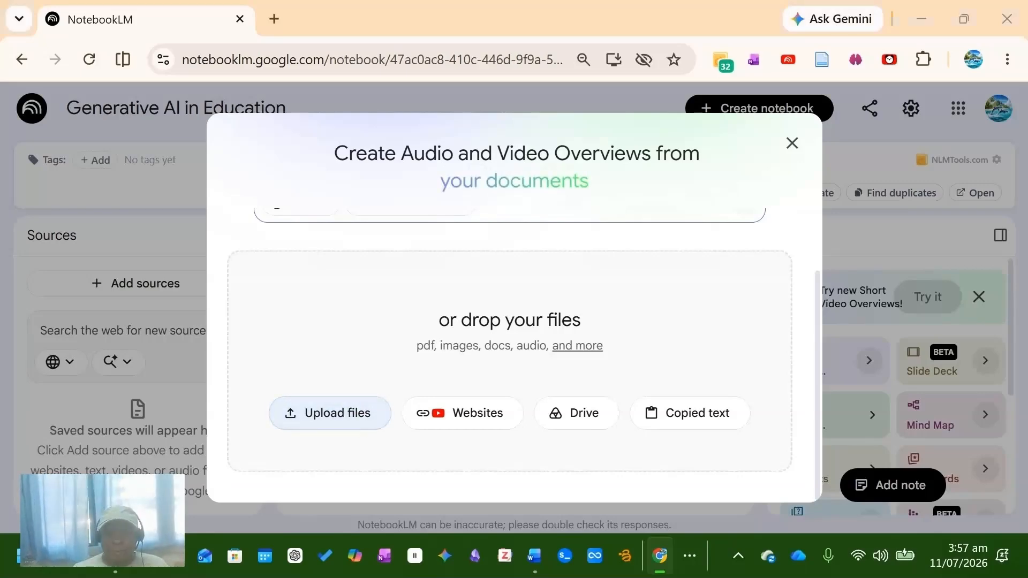
click(330, 413)
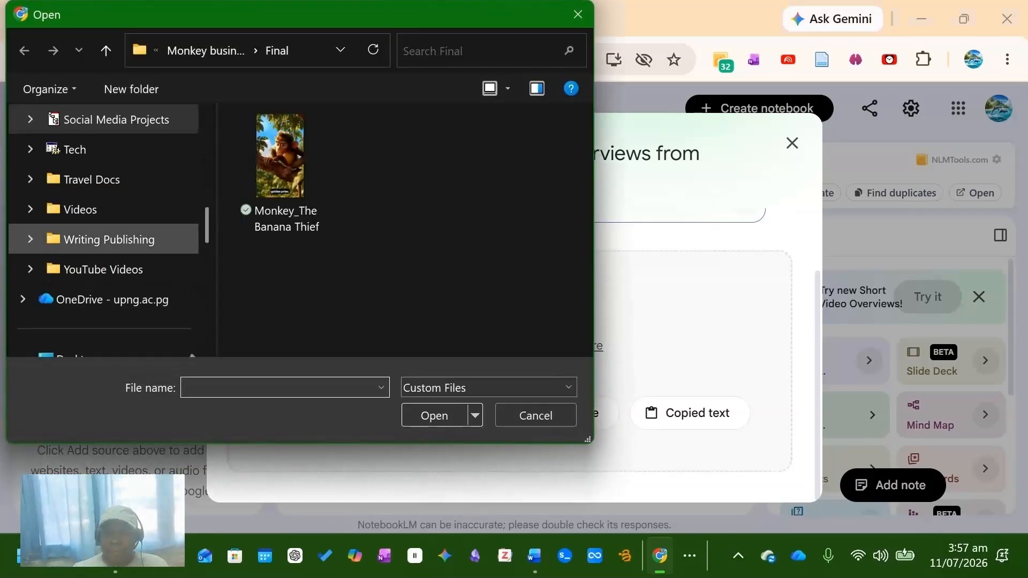
scroll(102, 239, up, 2)
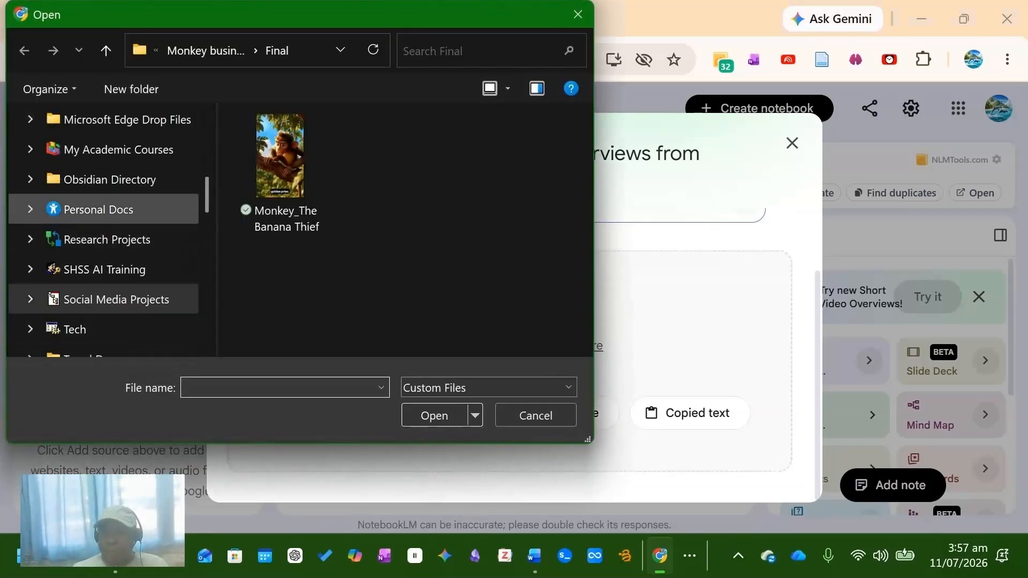
scroll(101, 240, down, 1)
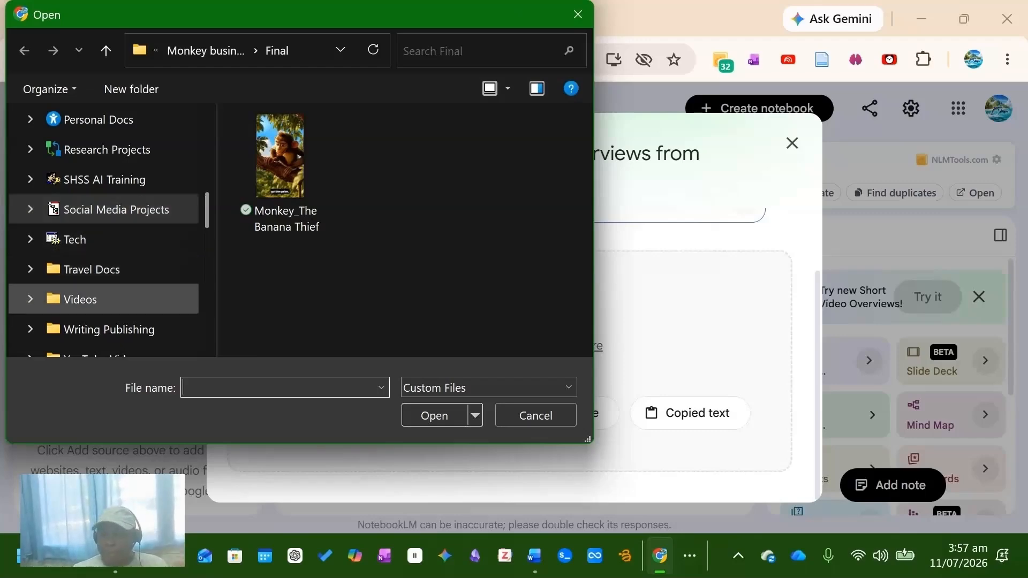
scroll(102, 299, down, 2)
scroll(102, 299, up, 2)
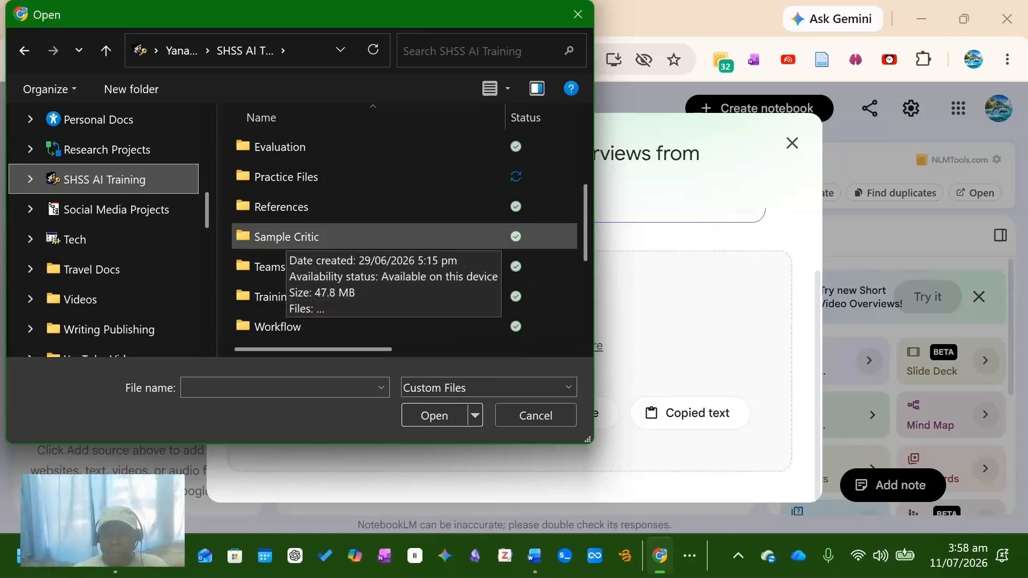
double_click(286, 237)
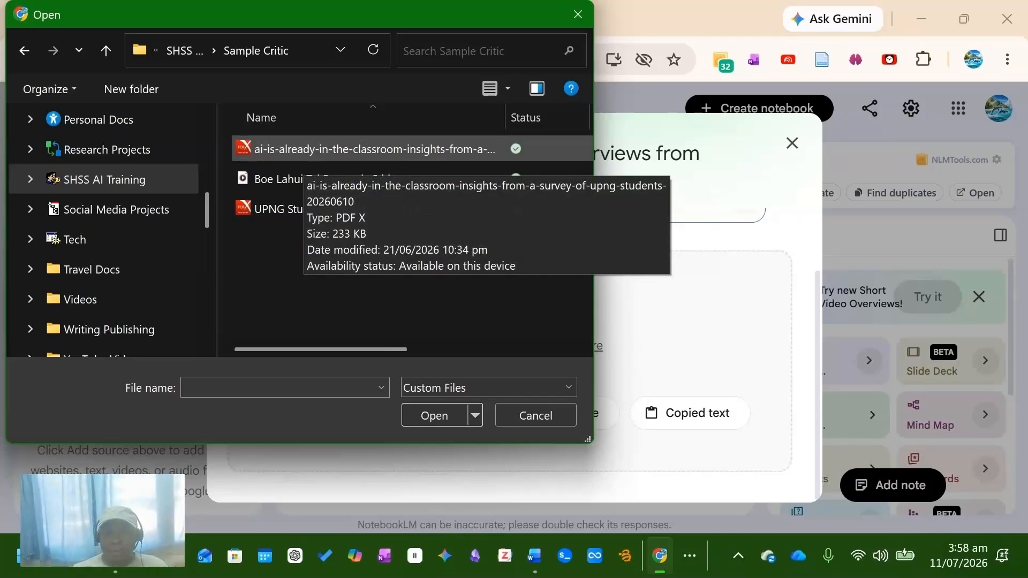
click(304, 150)
click(434, 416)
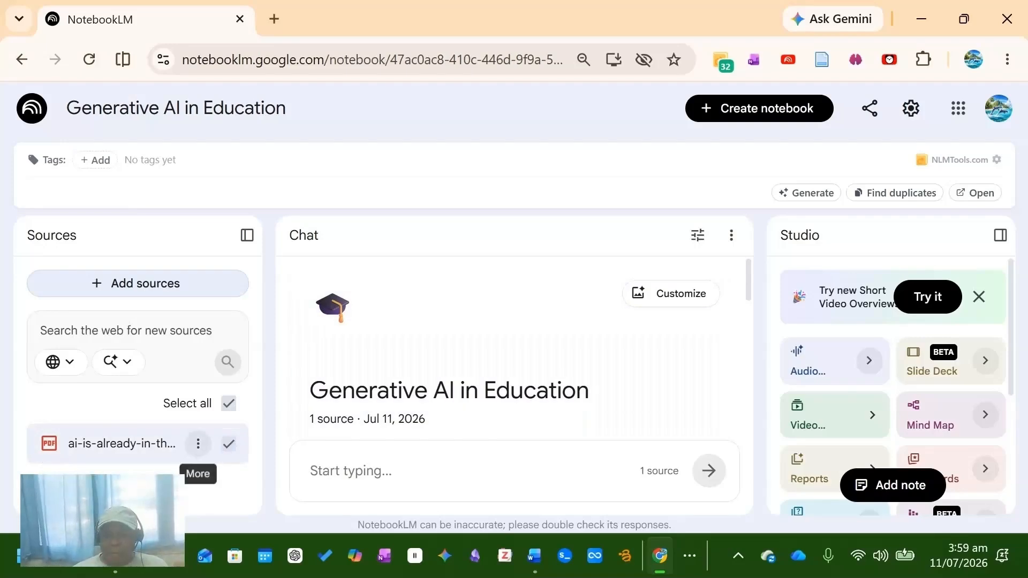
Examine the chat's generated summary of the uploaded report and the suggested questions below it.
scroll(508, 348, down, 5)
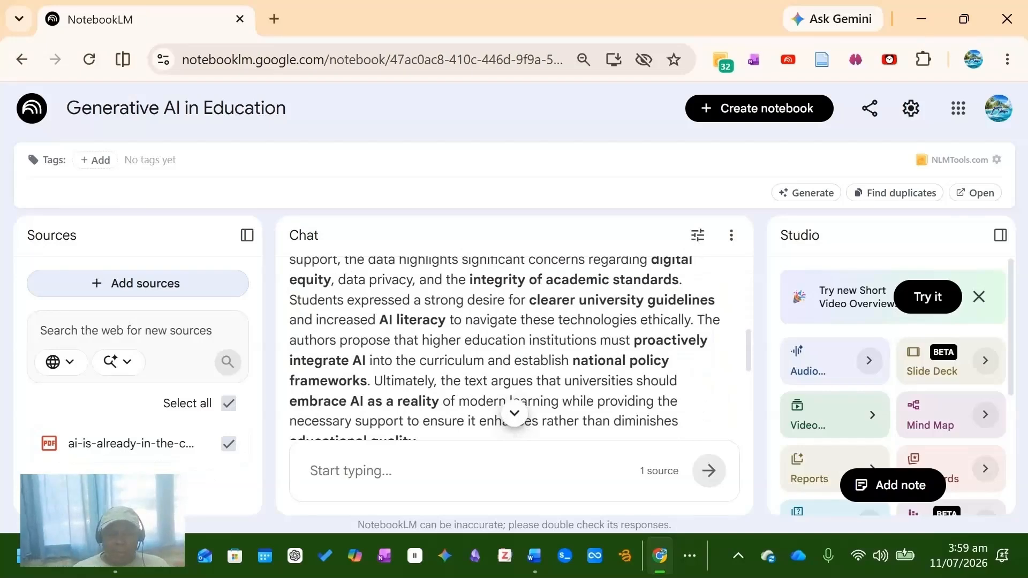
scroll(514, 348, down, 5)
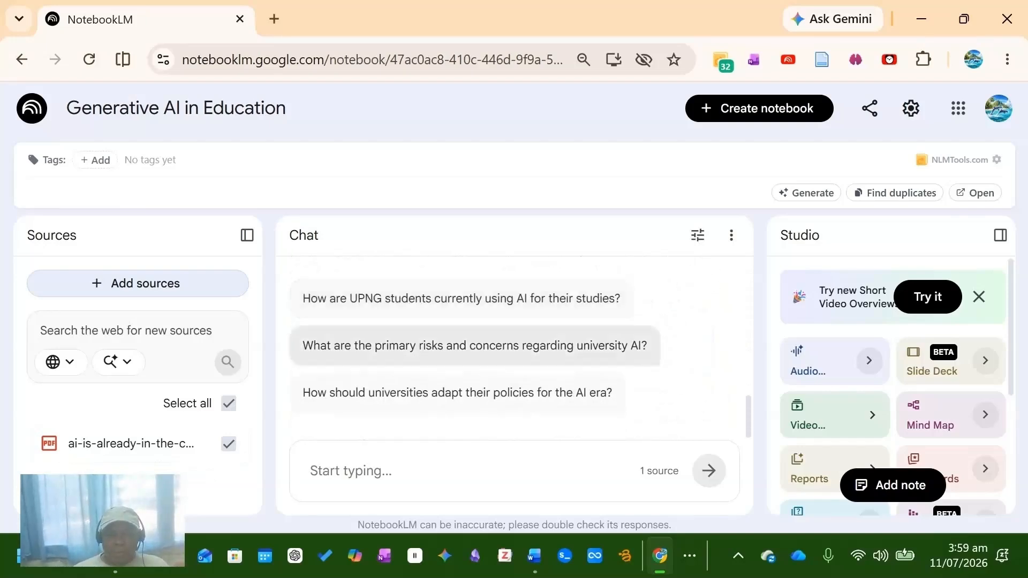
scroll(514, 348, up, 3)
scroll(514, 348, down, 3)
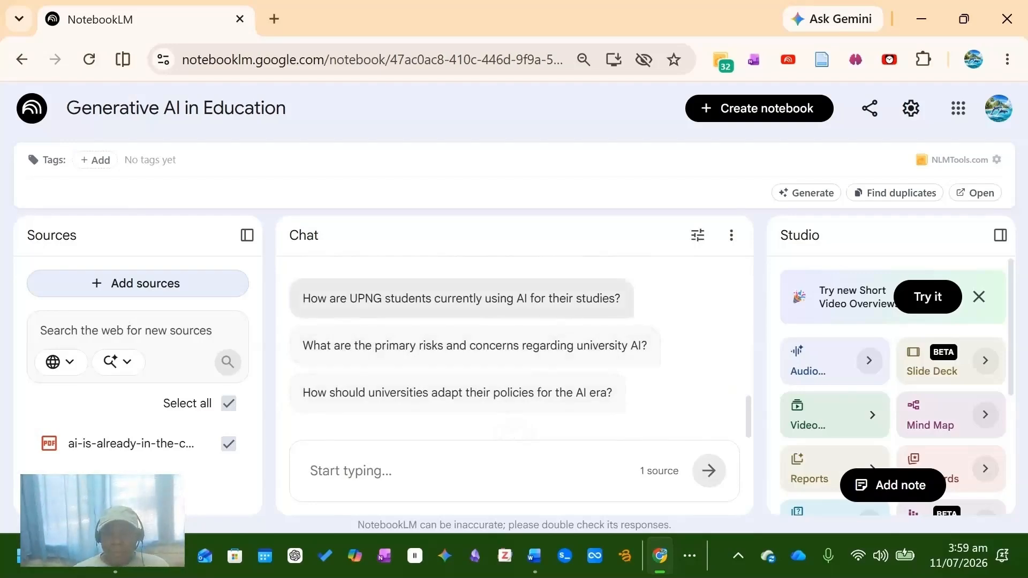
scroll(420, 413, up, 3)
scroll(420, 413, down, 3)
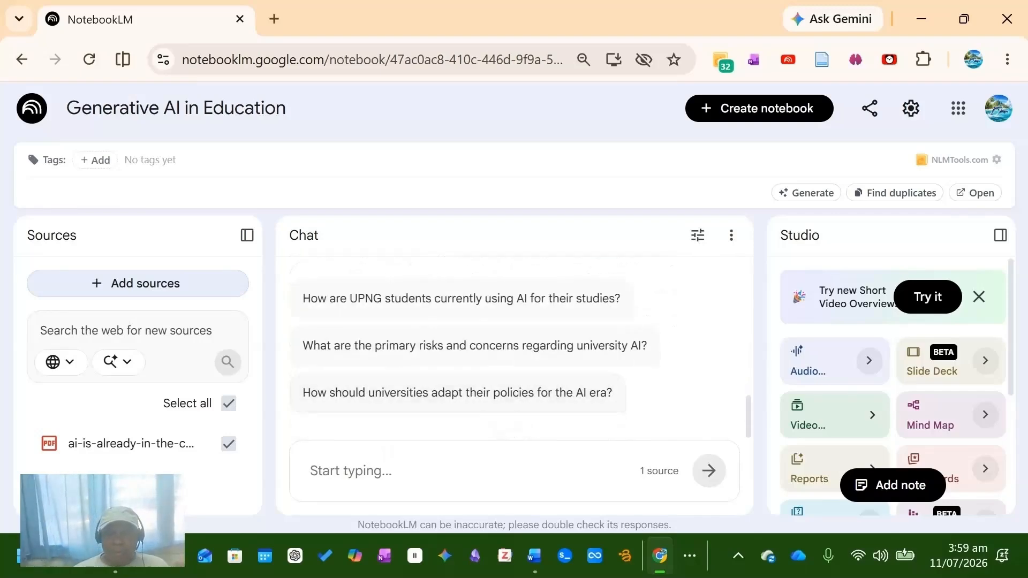
scroll(420, 407, up, 3)
scroll(420, 407, down, 3)
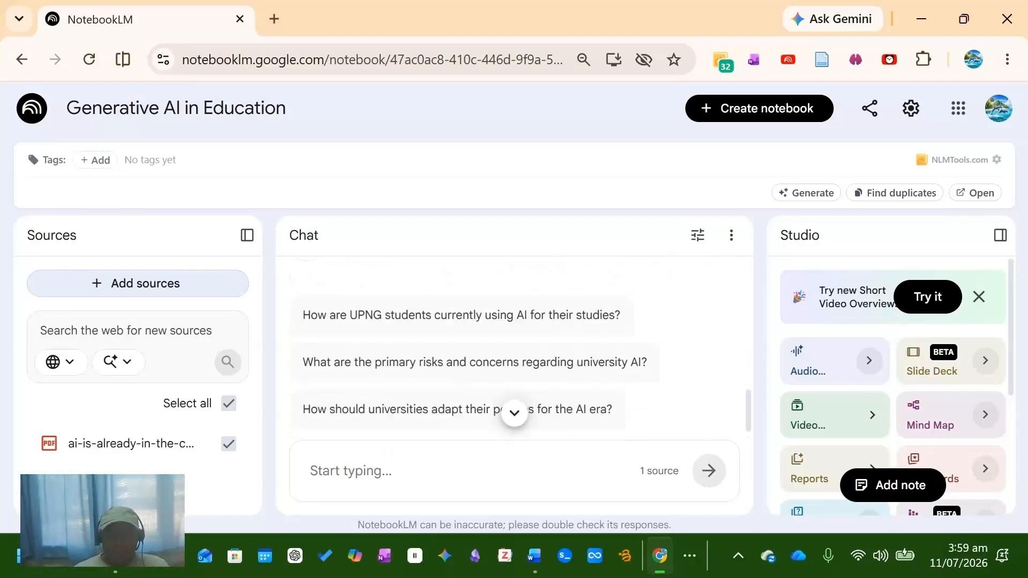
click(351, 471)
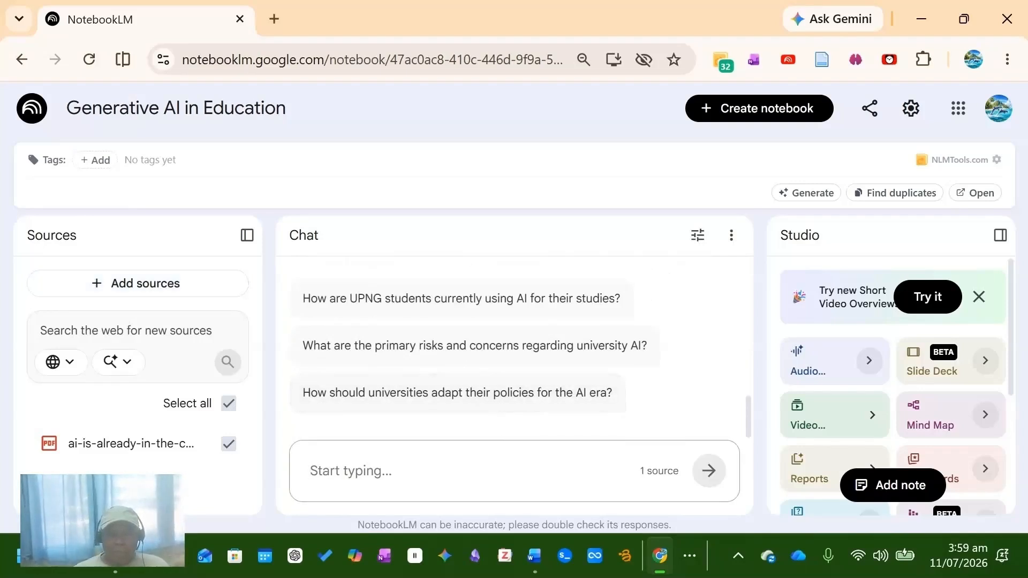
scroll(514, 348, up, 10)
scroll(514, 348, up, 1)
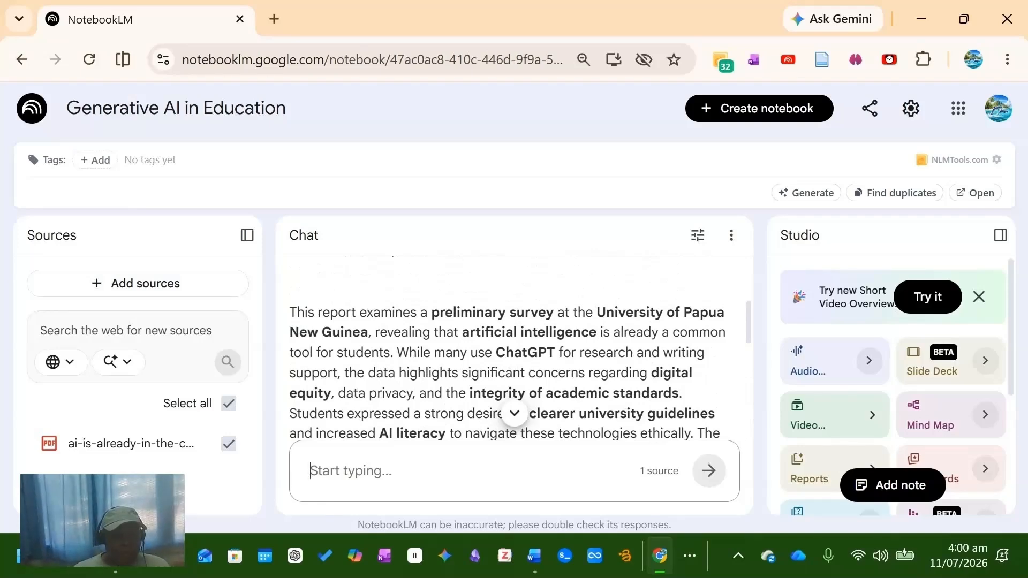
Examine the Studio output types, from video and mind map to flashcards, quiz, infographic and data table.
scroll(891, 385, down, 3)
scroll(891, 385, up, 3)
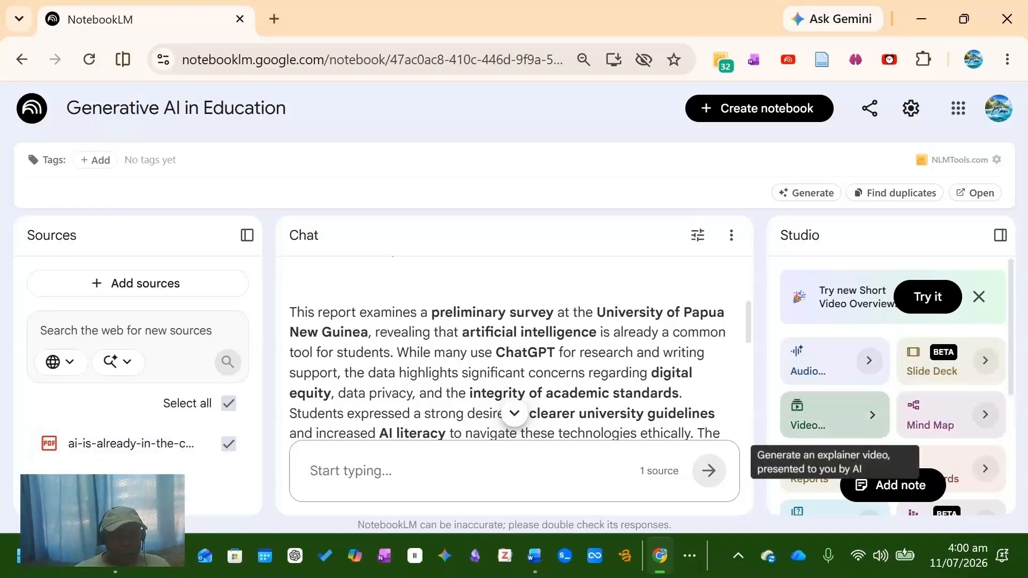
scroll(835, 375, down, 3)
scroll(835, 342, up, 3)
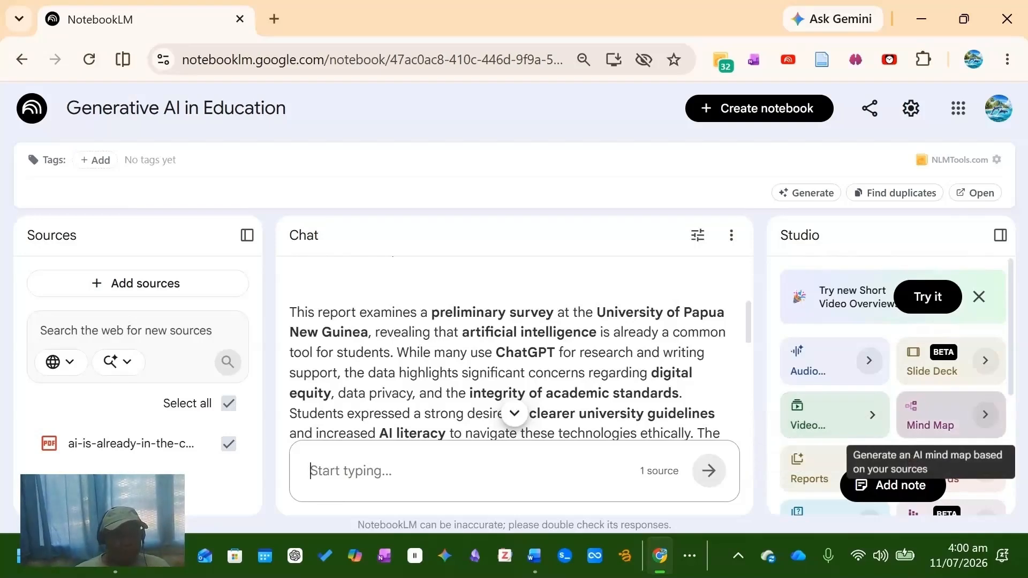
scroll(942, 423, down, 2)
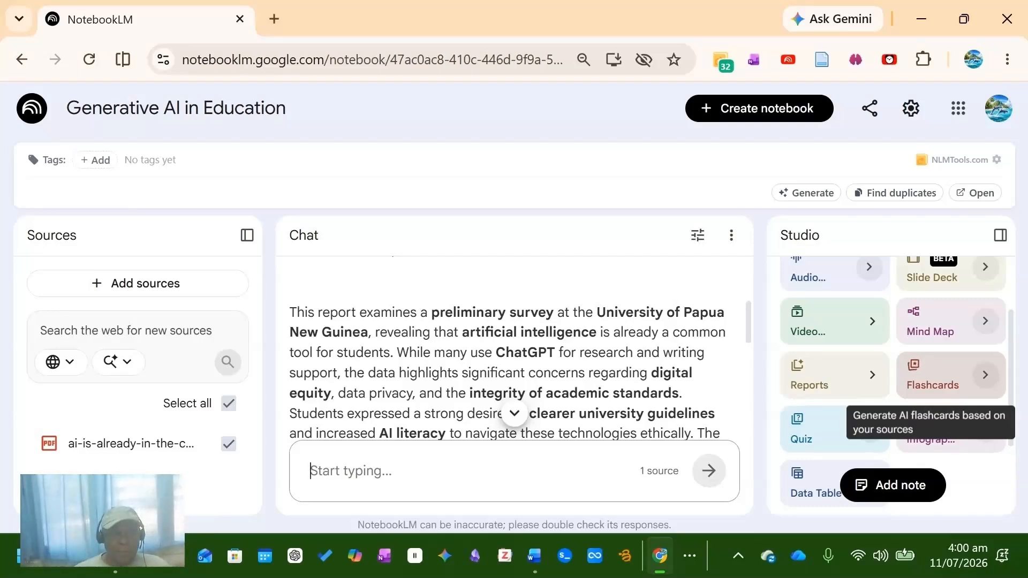
scroll(948, 374, down, 1)
scroll(856, 407, down, 3)
scroll(857, 407, up, 3)
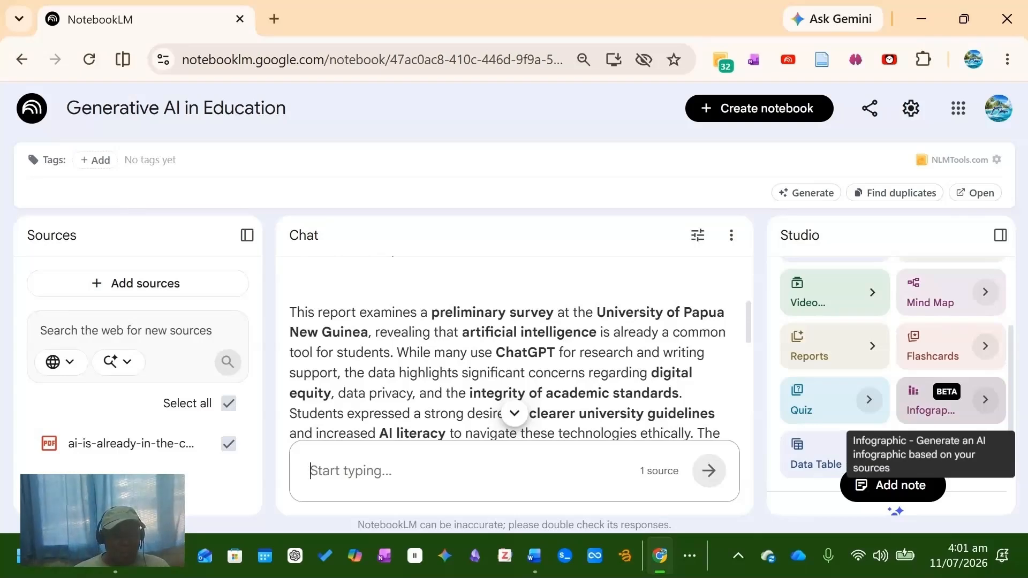
Open the Audio Overview customization from the Studio outputs and select the Critique format.
scroll(931, 407, down, 2)
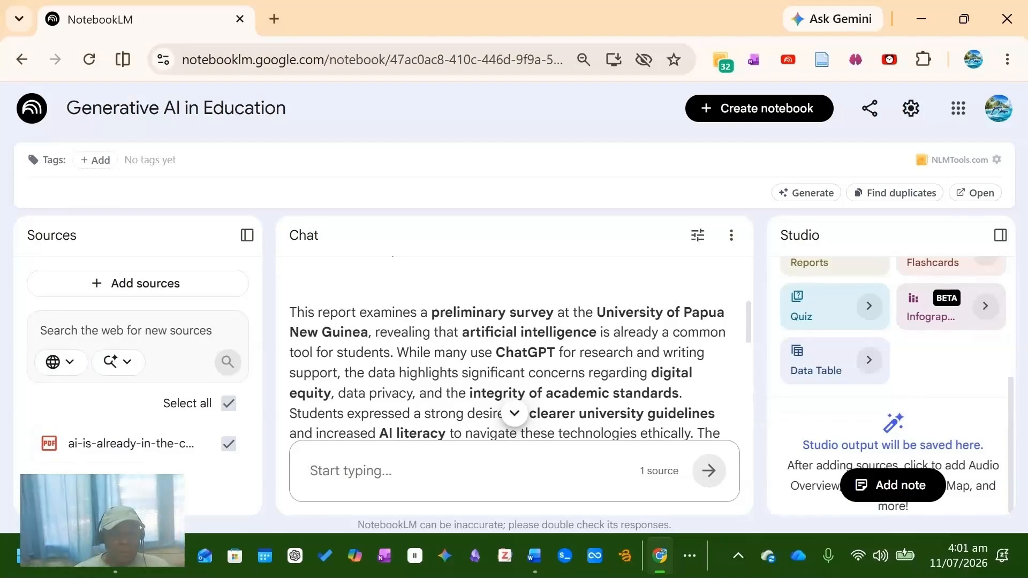
scroll(878, 374, up, 5)
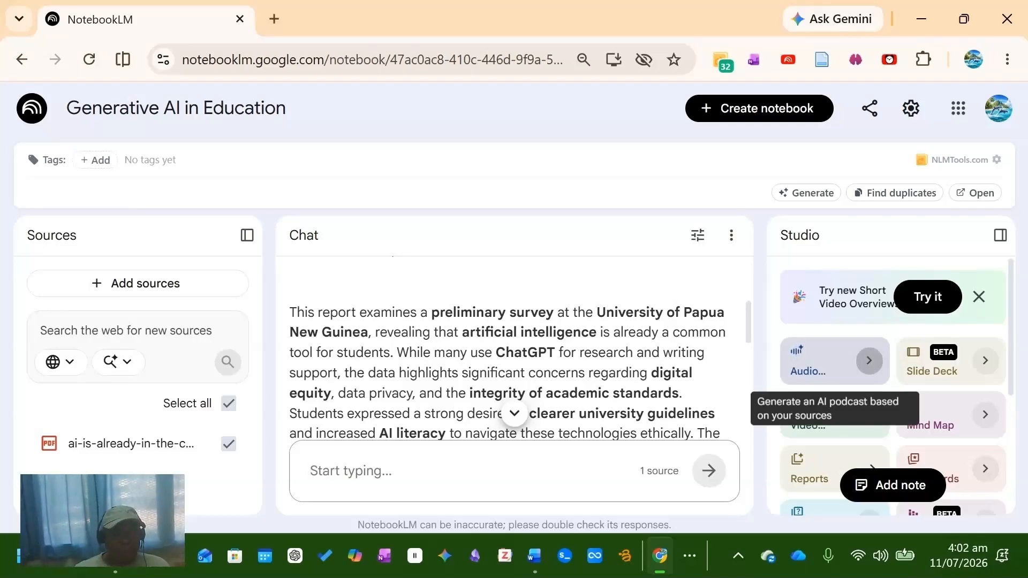
click(869, 361)
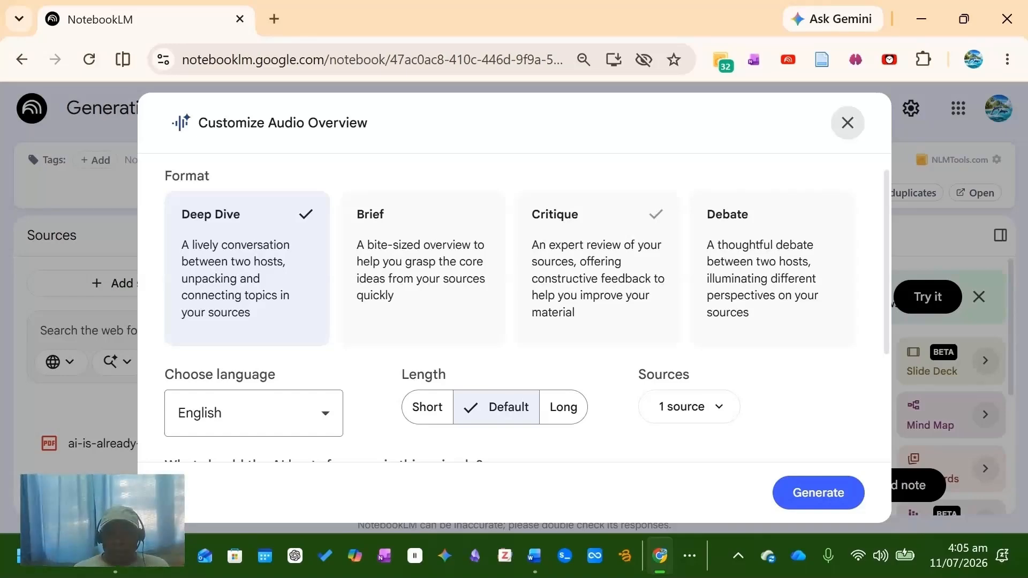
scroll(526, 314, down, 2)
scroll(526, 315, up, 2)
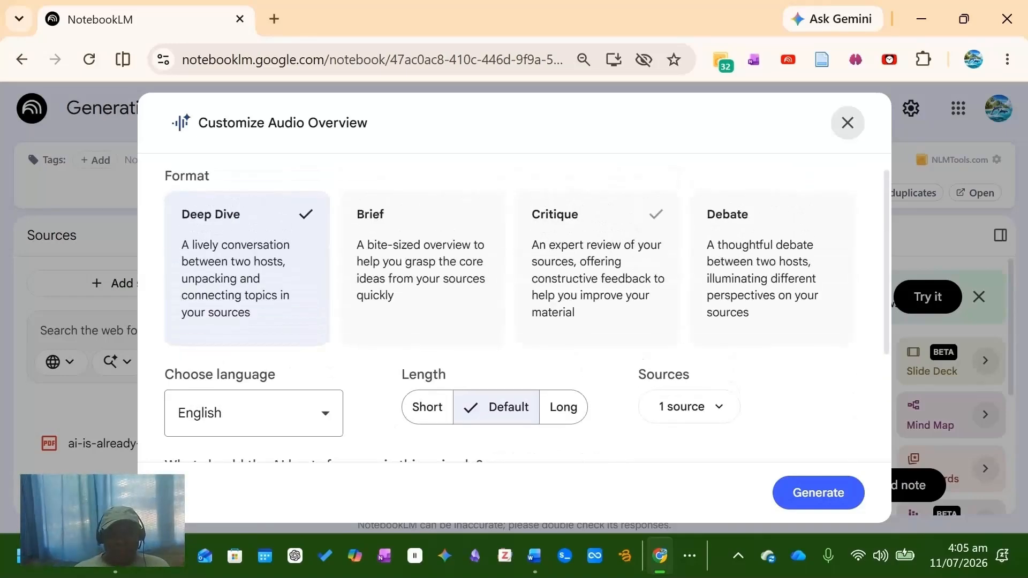
click(597, 269)
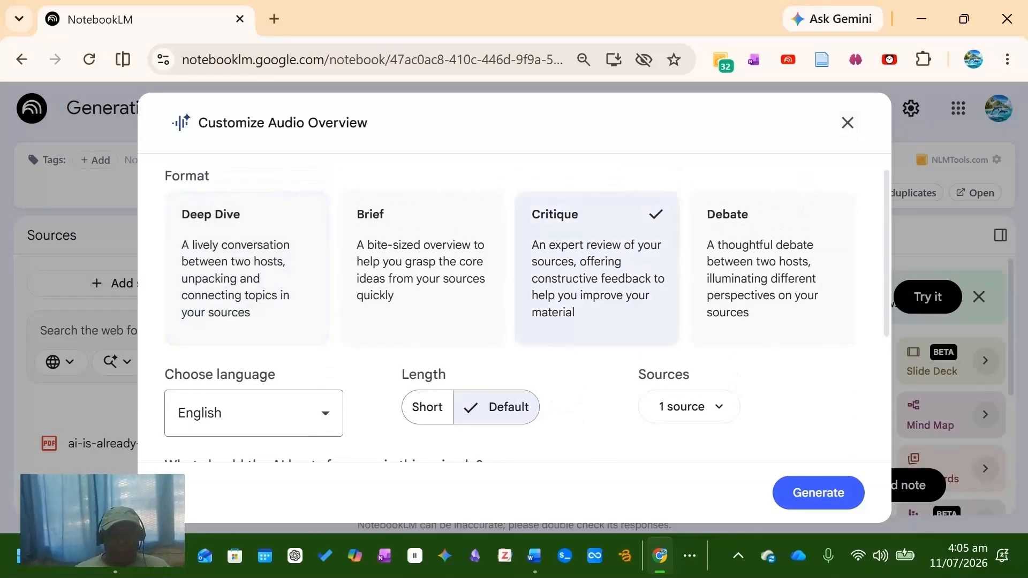
scroll(514, 315, down, 3)
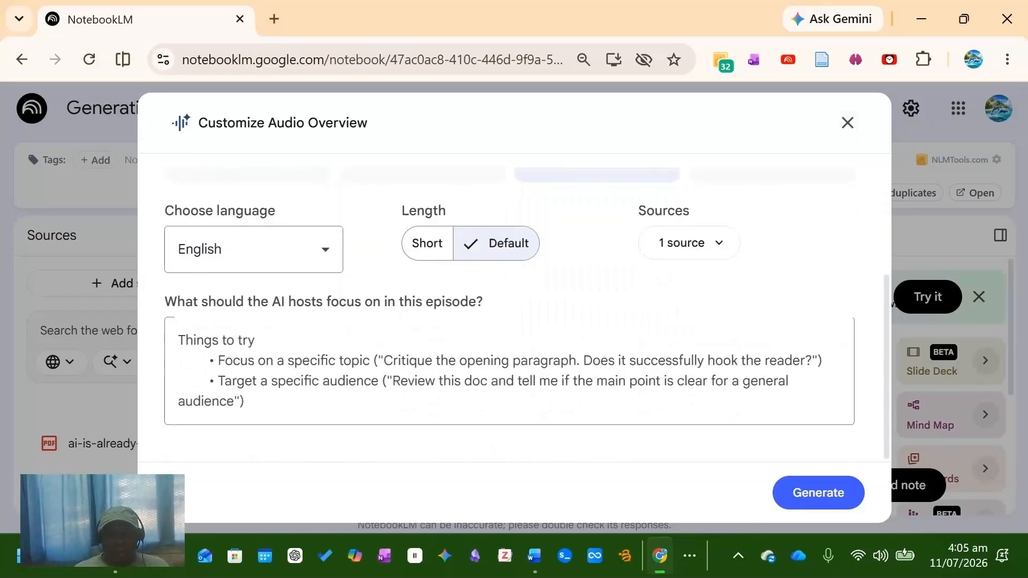
scroll(527, 314, up, 2)
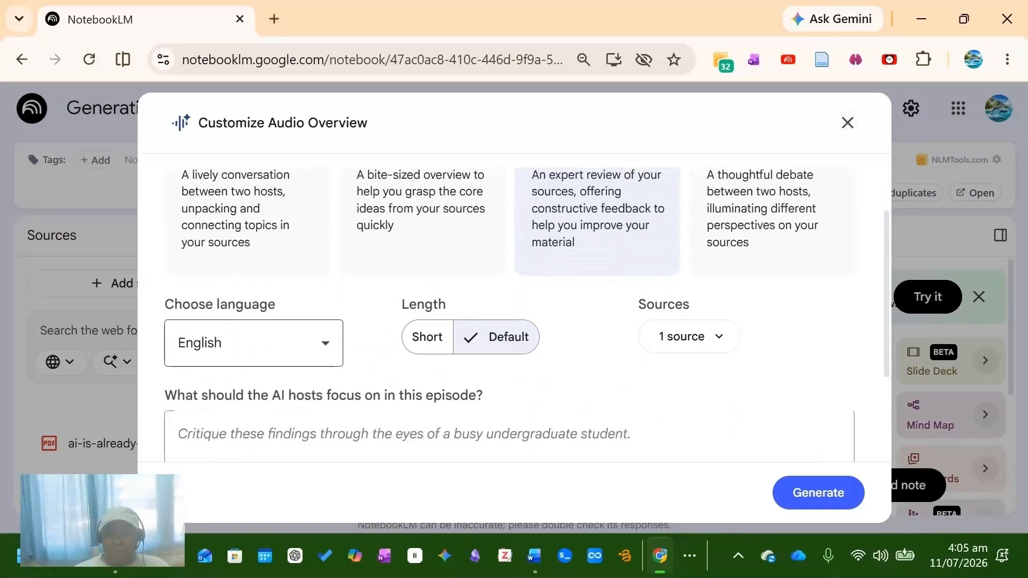
Examine the language choices and the source selection for the audio overview, and close its settings.
click(253, 343)
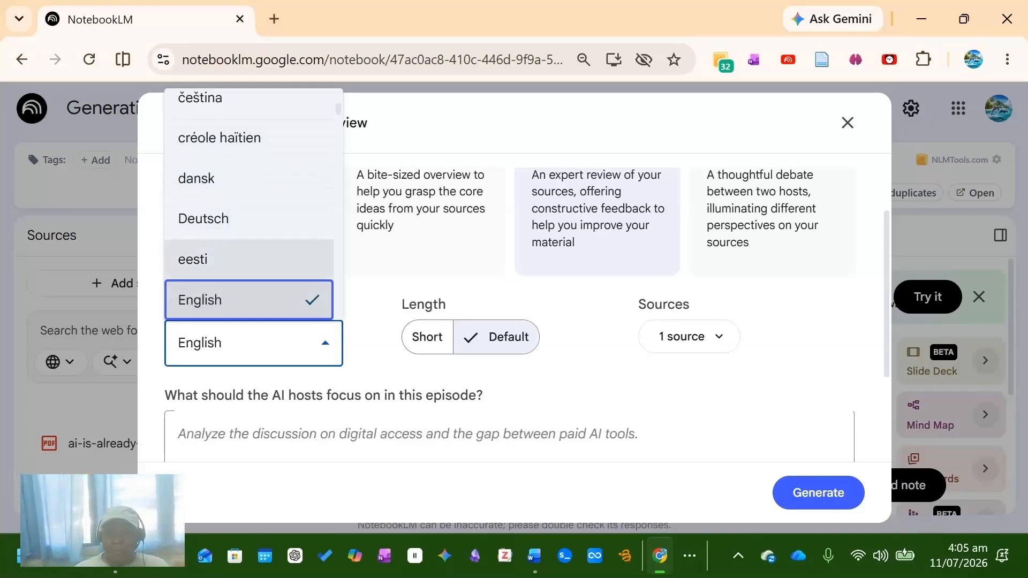
key(Escape)
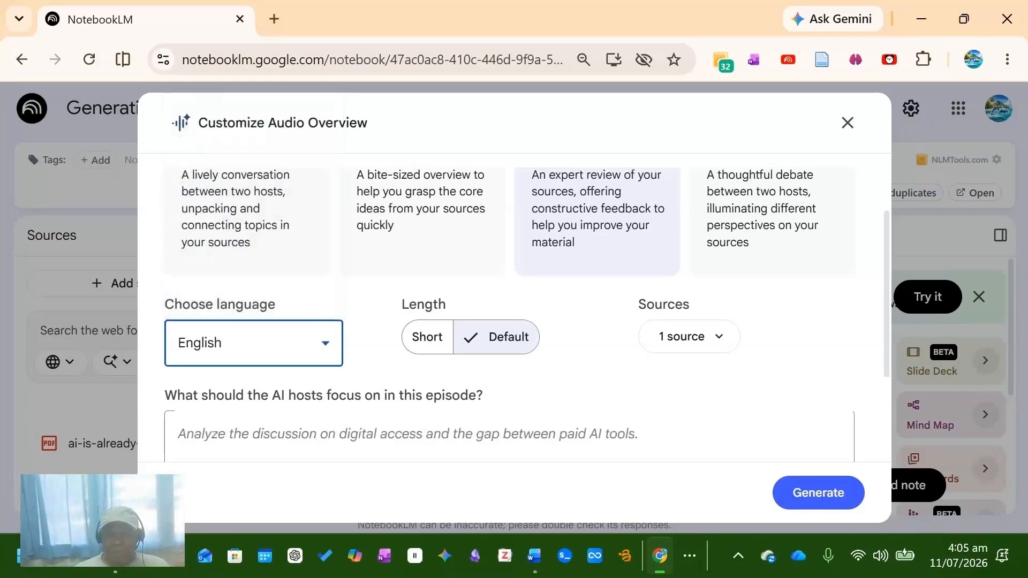
scroll(514, 308, up, 2)
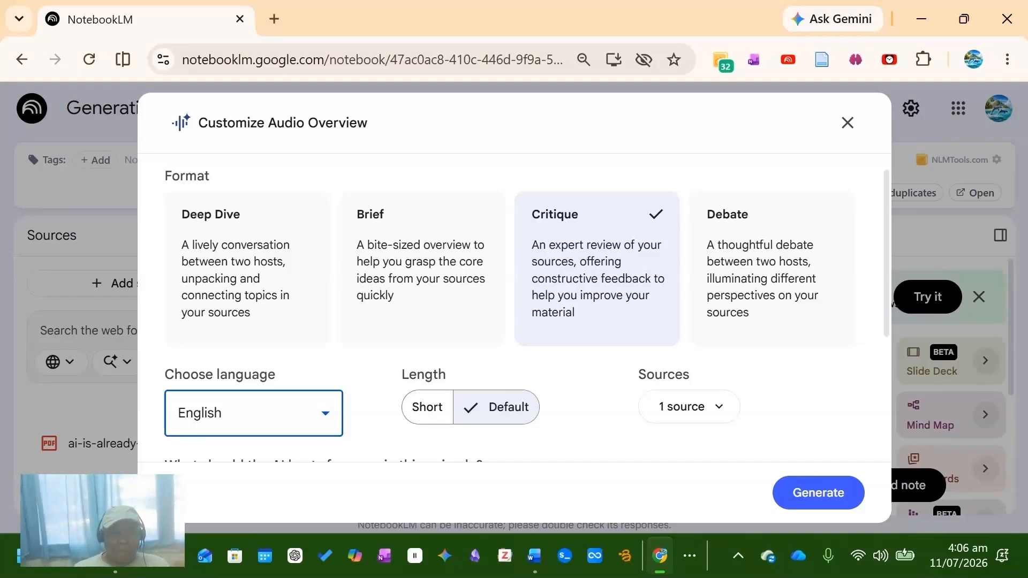
scroll(513, 321, down, 2)
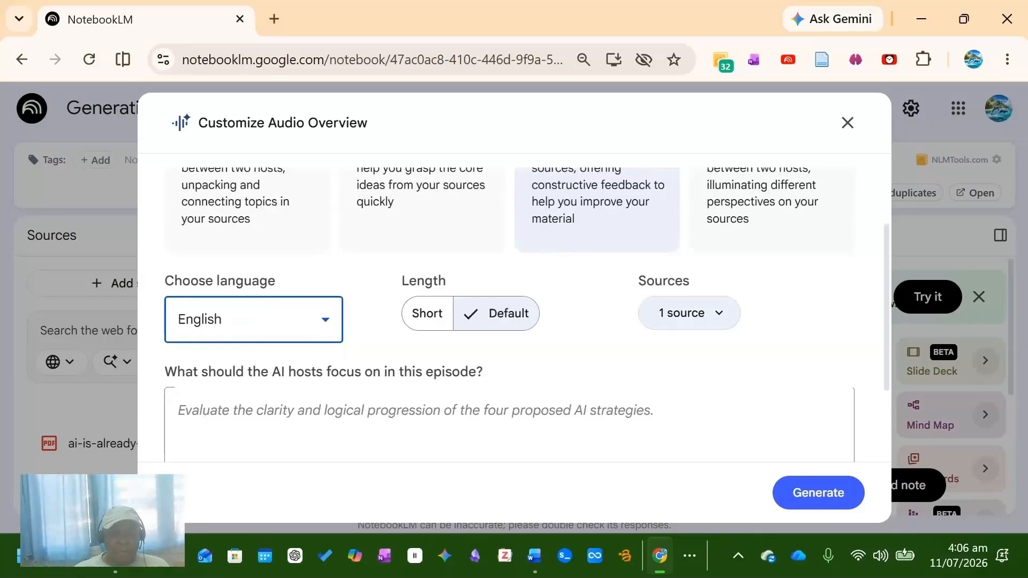
click(688, 313)
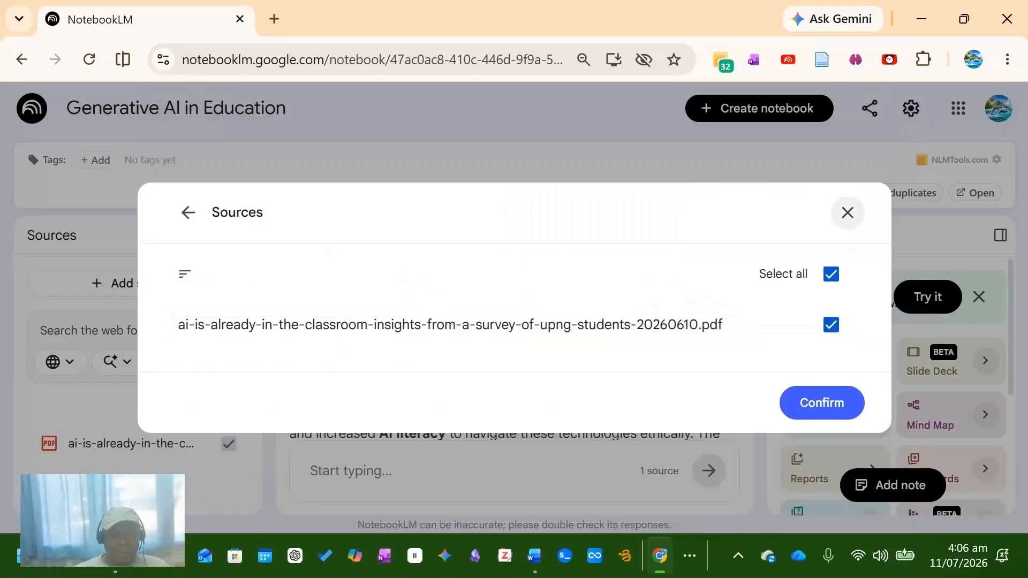
click(847, 213)
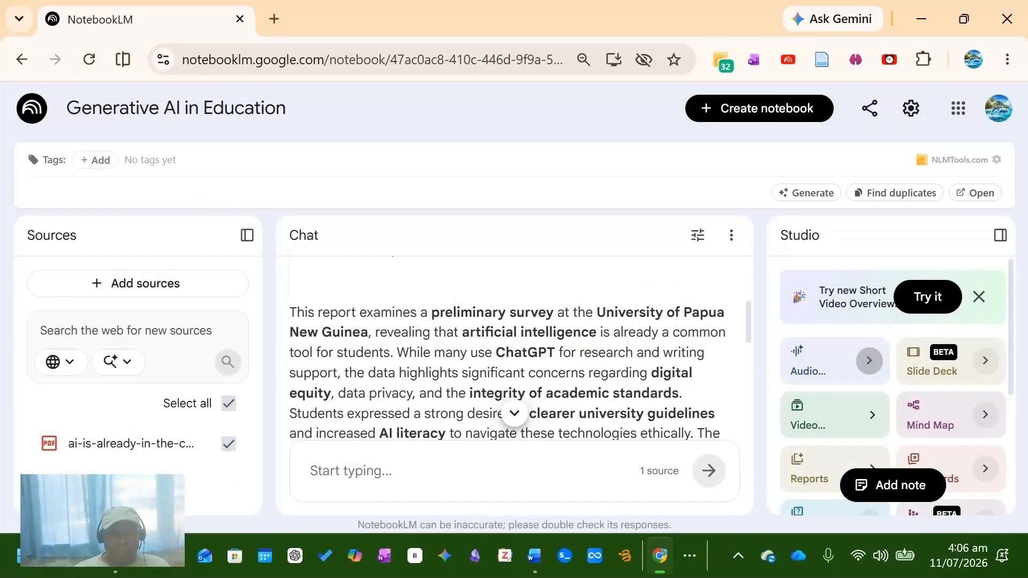
Reopen the Audio Overview customization, select the Critique format and go to the focus prompt for the AI hosts.
click(868, 360)
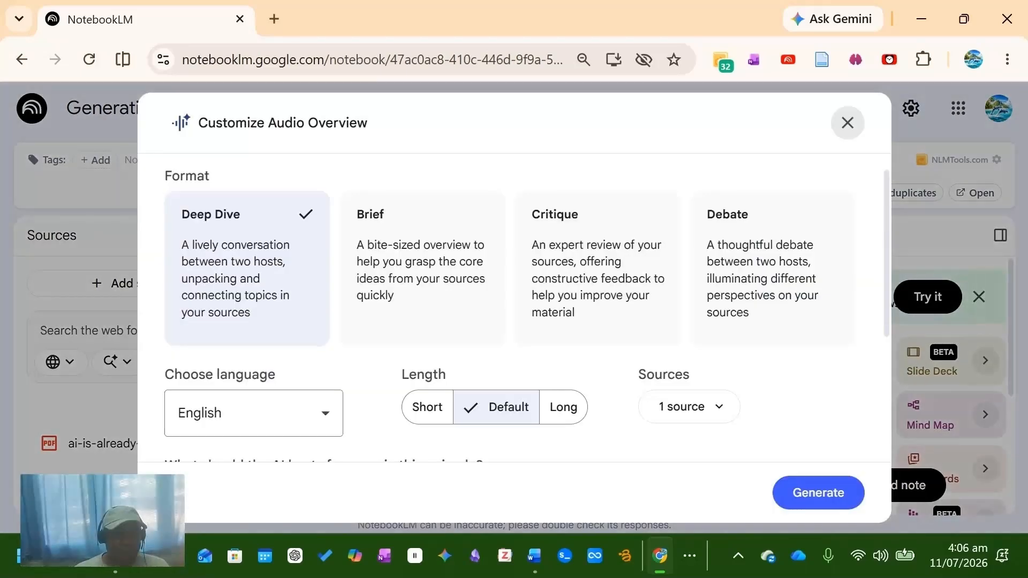
click(597, 267)
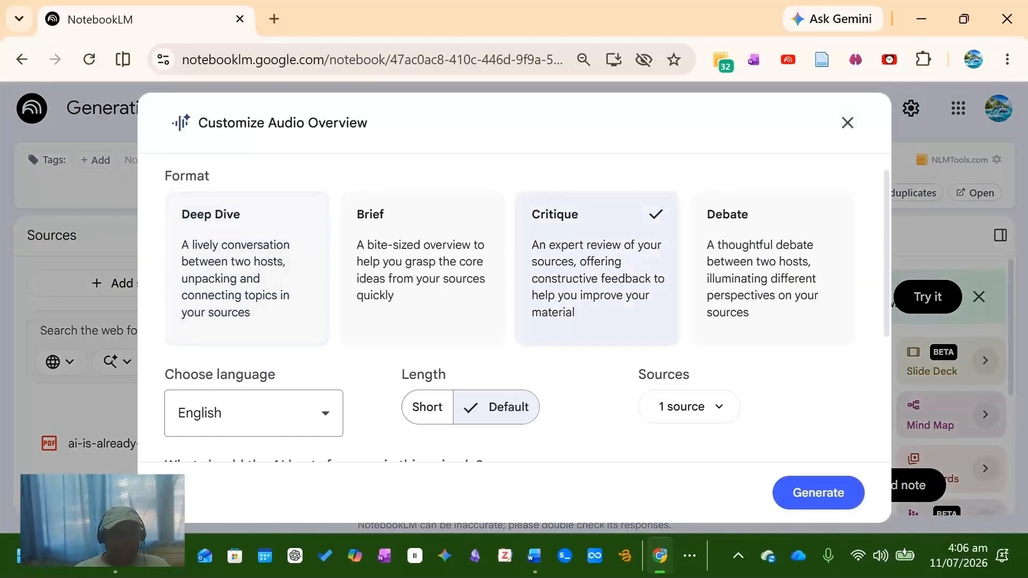
scroll(513, 311, down, 2)
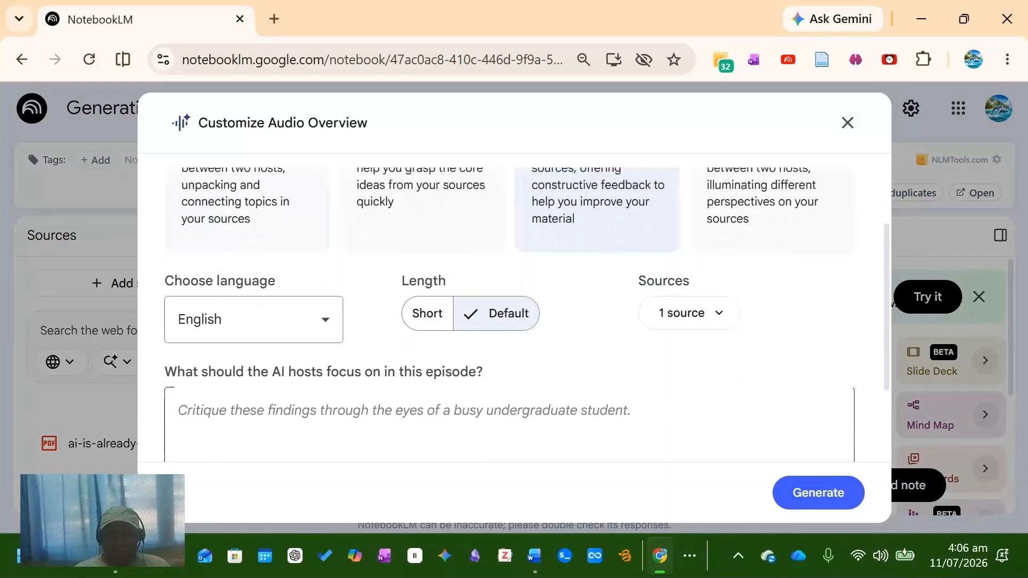
scroll(513, 310, up, 2)
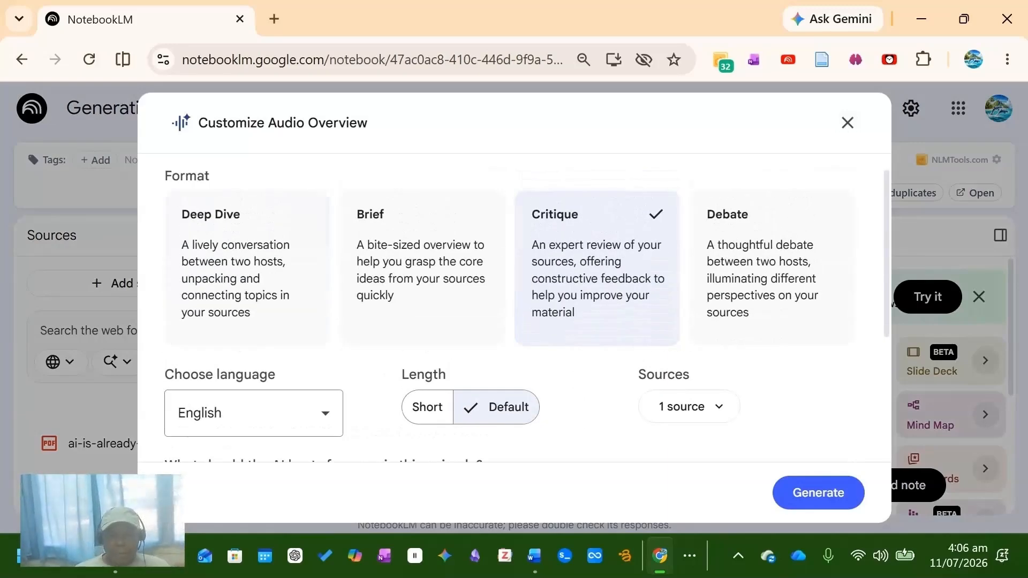
scroll(514, 311, down, 2)
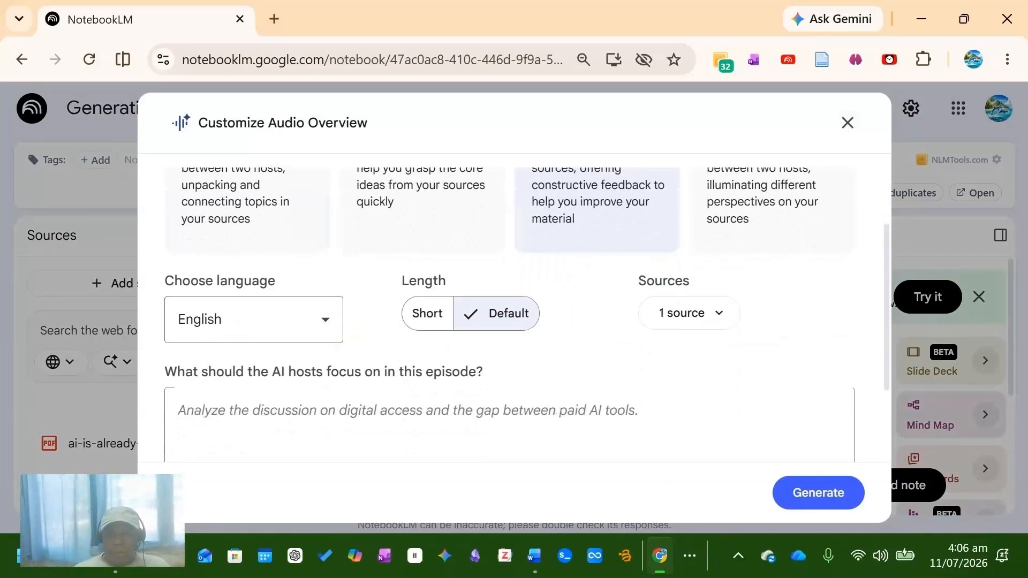
scroll(514, 311, down, 2)
scroll(514, 311, up, 2)
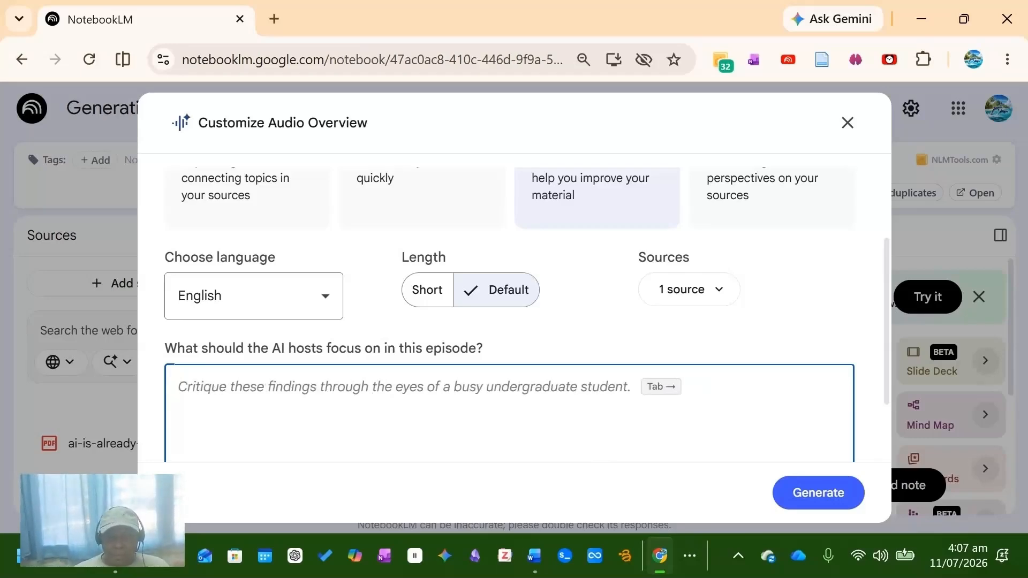
Switch to the NotebookLM_Prompt_Bank document in Word and review Prompt 1: Audio Overview for Academic Critique.
mouse_move(534, 556)
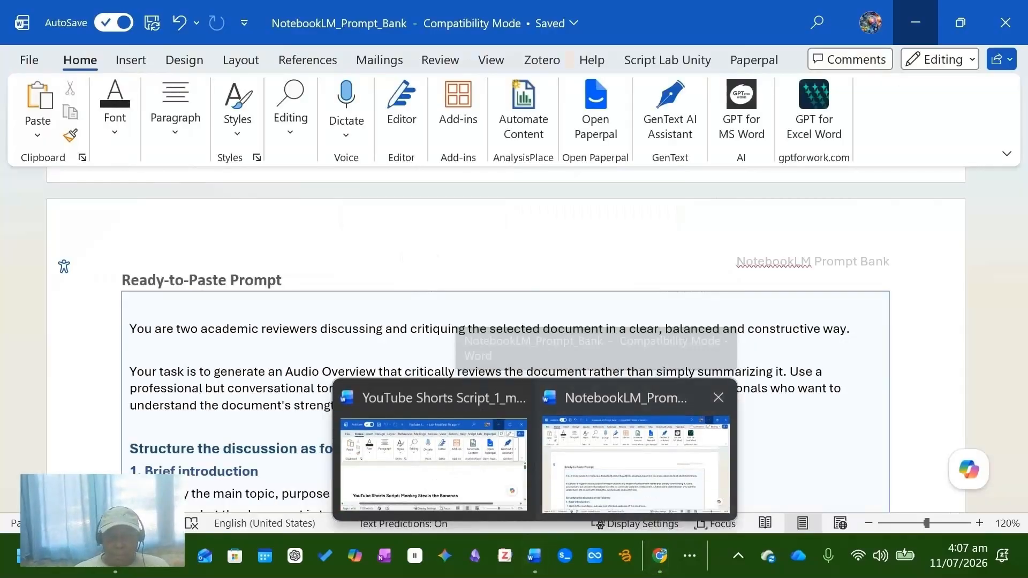
click(634, 452)
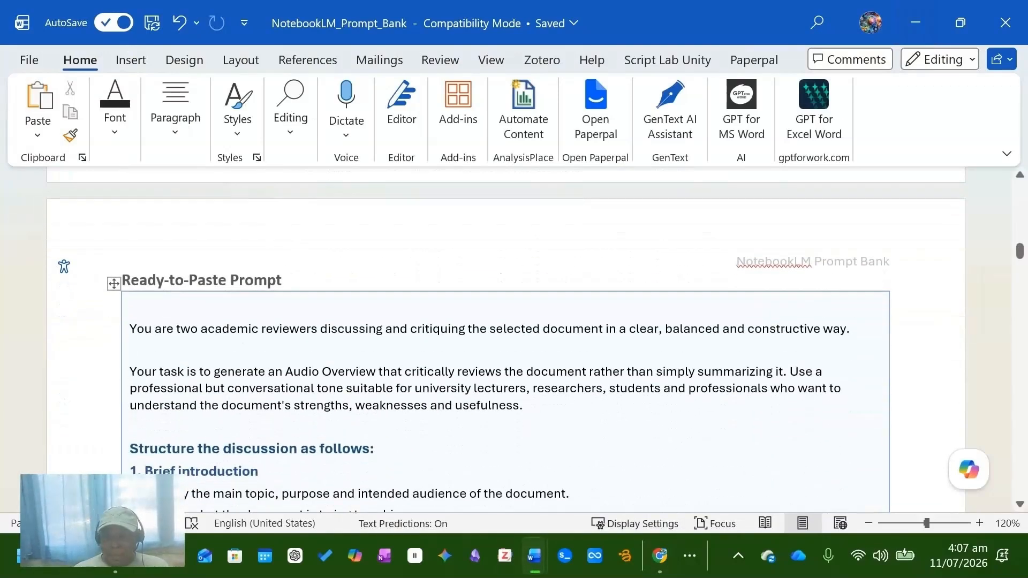
scroll(505, 341, up, 2)
scroll(505, 341, up, 7)
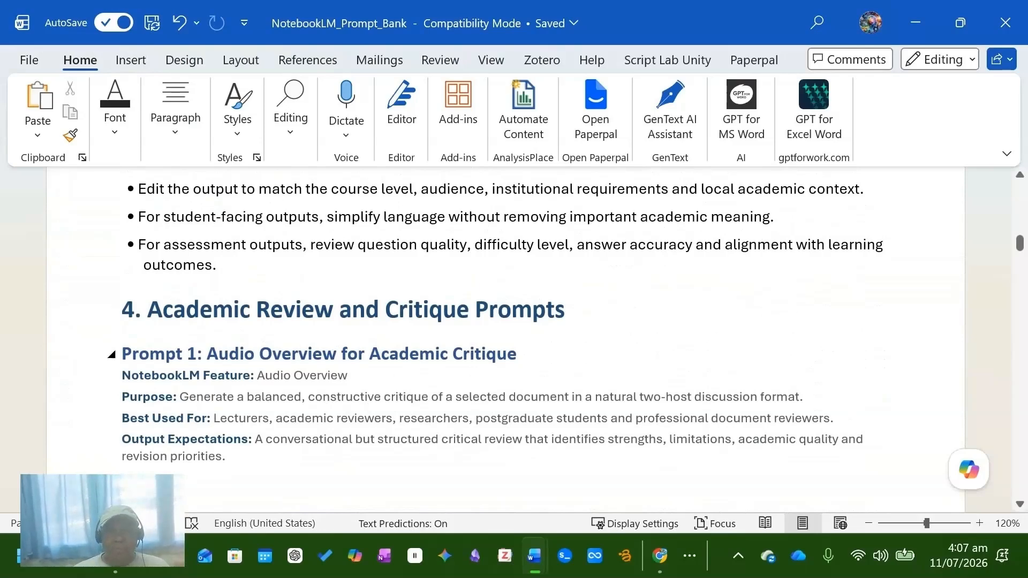
scroll(495, 314, down, 1)
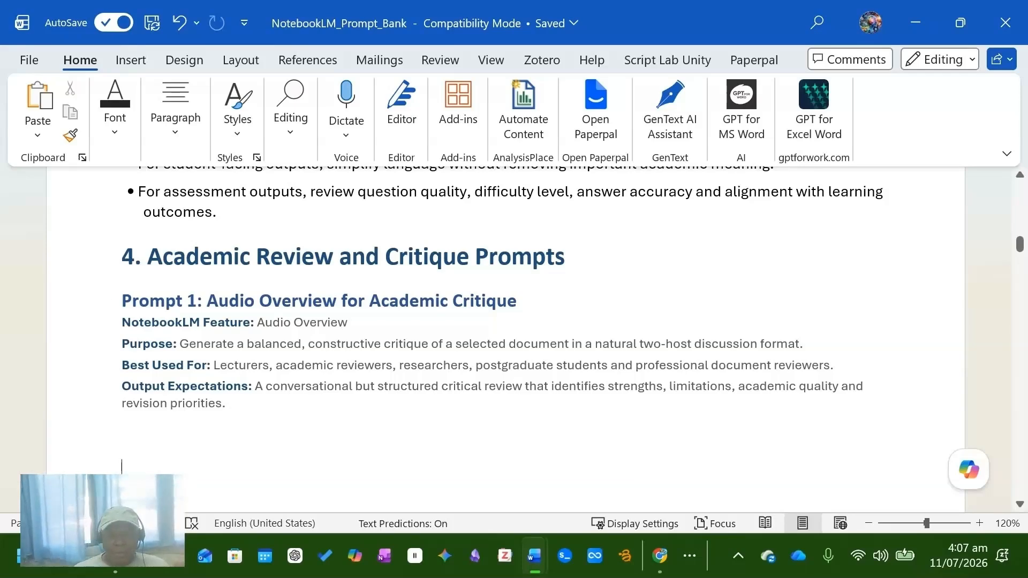
scroll(503, 340, down, 1)
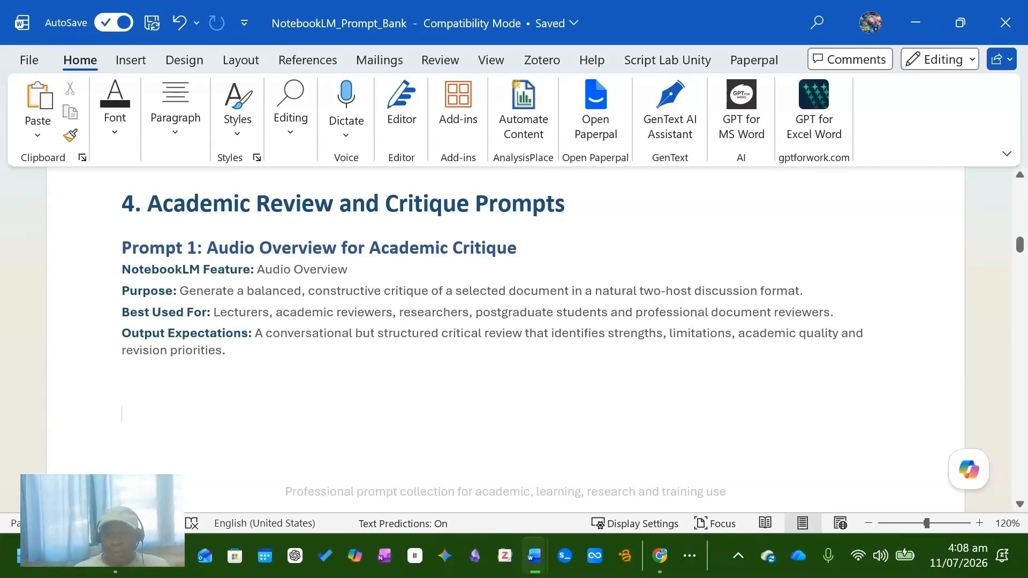
scroll(504, 347, down, 10)
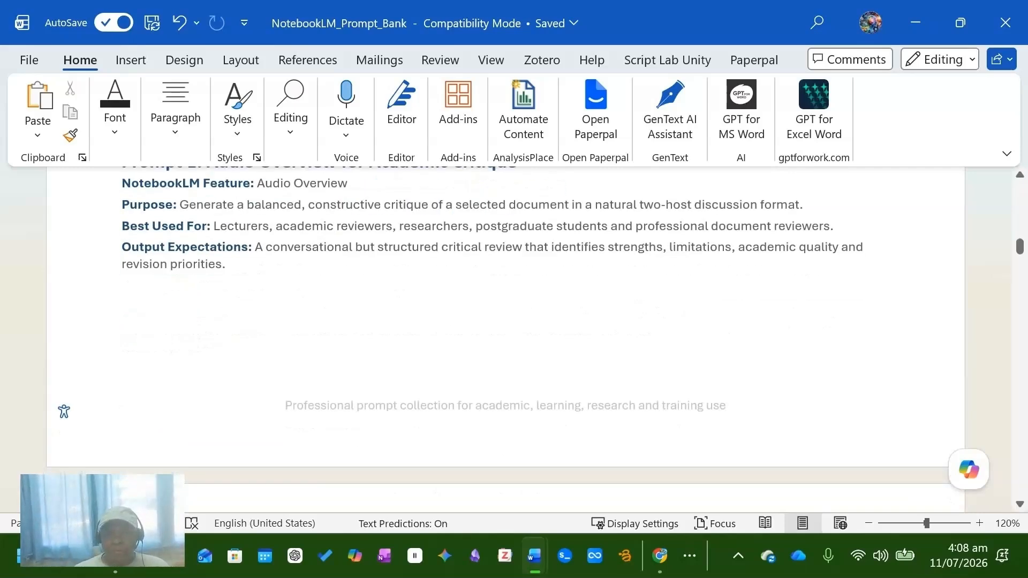
scroll(504, 347, down, 2)
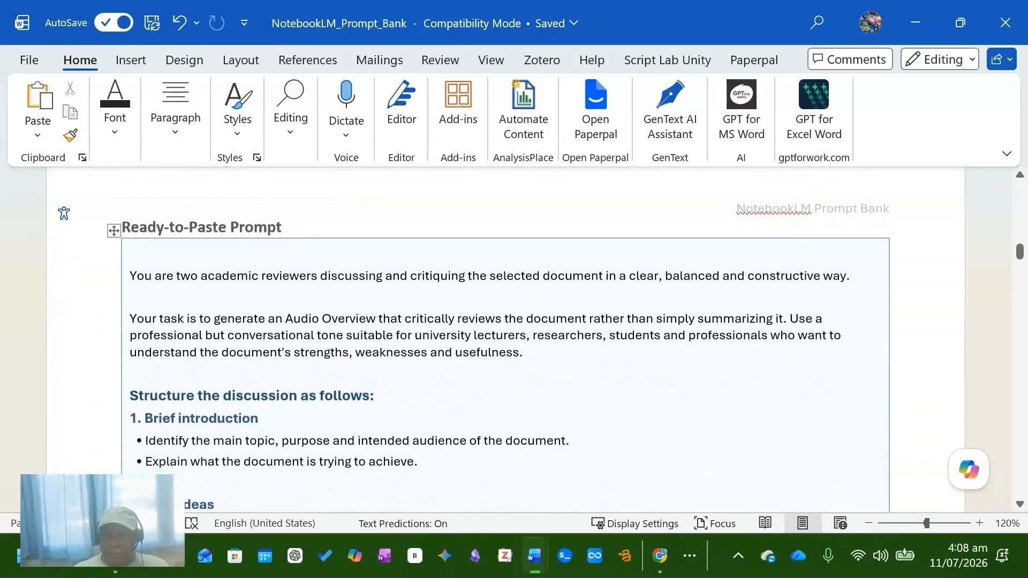
Copy the entire Ready-to-Paste Prompt table for the academic critique, down to the end before section 5.
click(114, 231)
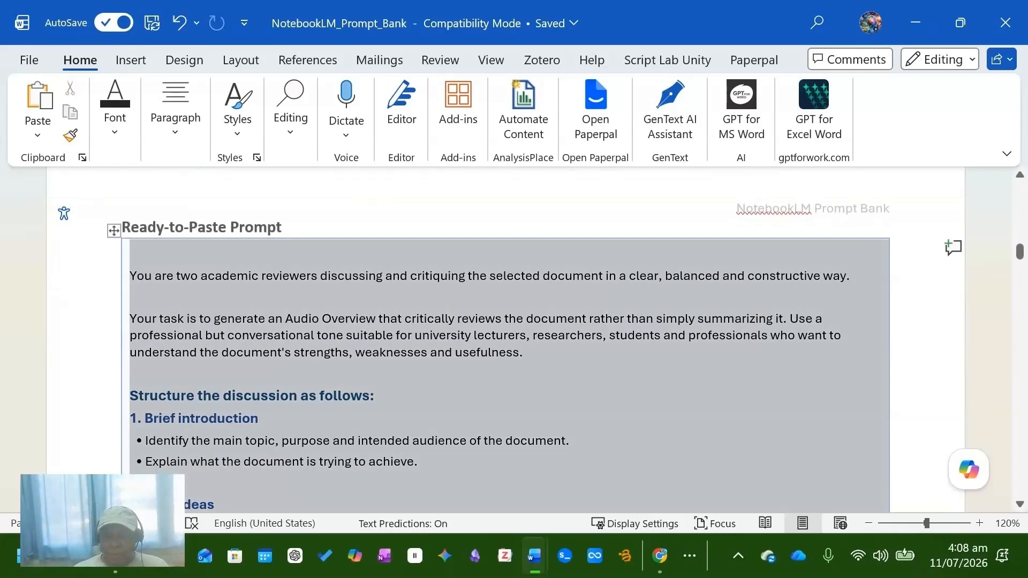
scroll(505, 347, down, 10)
scroll(505, 347, down, 6)
scroll(505, 347, down, 2)
scroll(504, 347, down, 4)
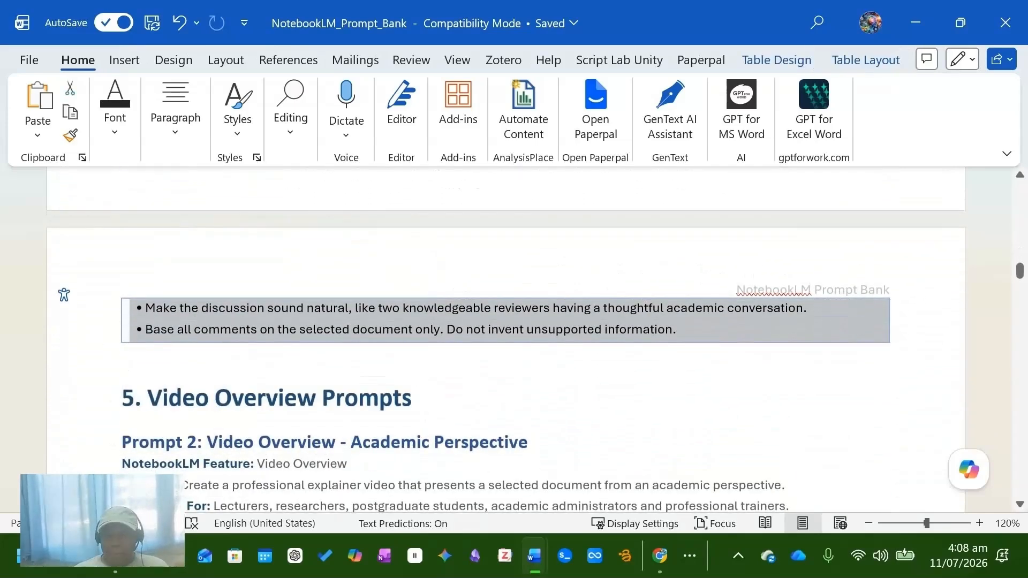
scroll(505, 346, up, 8)
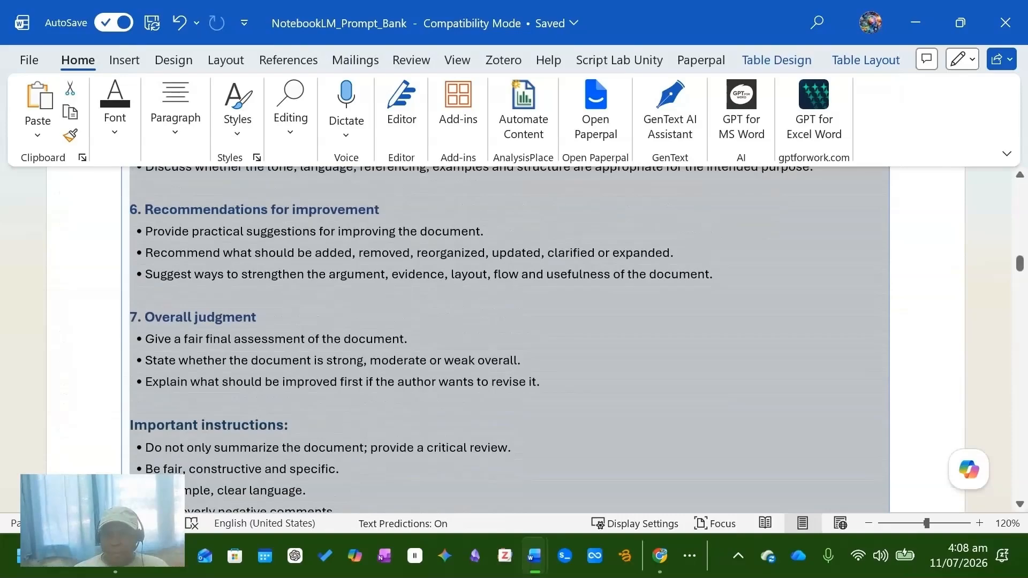
right_click(300, 321)
click(344, 179)
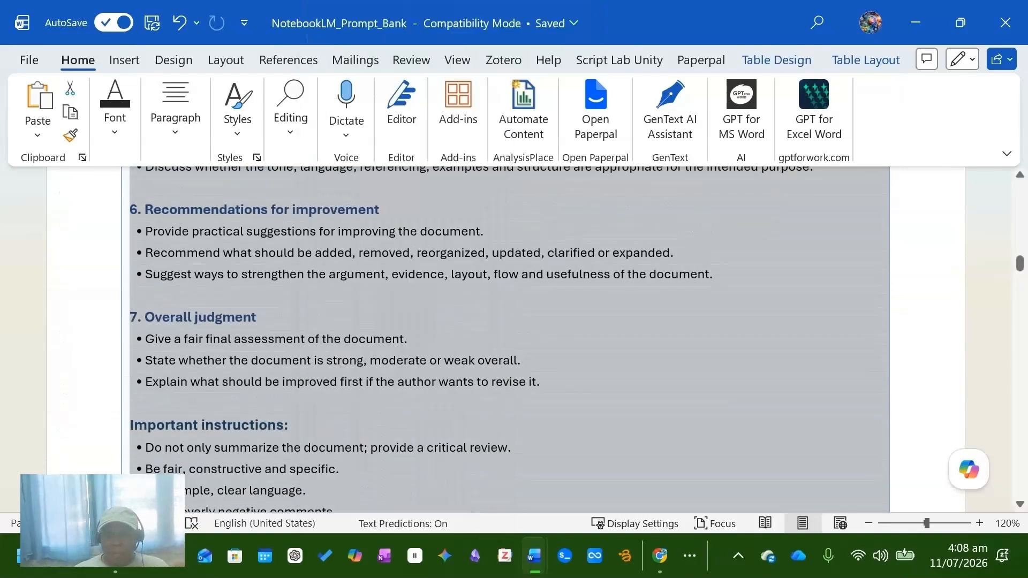
Read through the ready-to-paste critique prompt, from the reviewer role and introduction to academic and professional quality.
scroll(492, 337, up, 10)
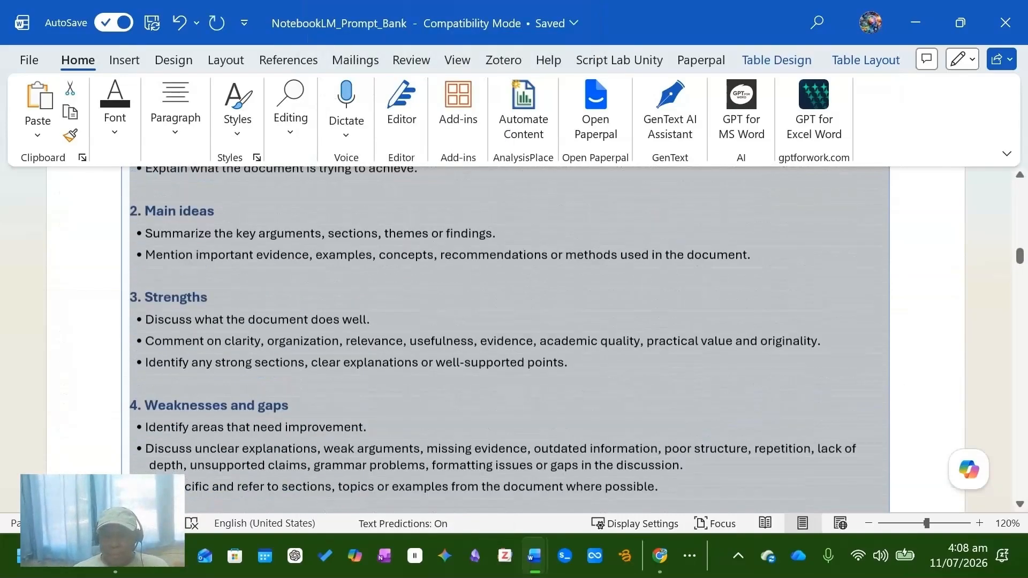
scroll(492, 337, up, 2)
scroll(492, 337, down, 1)
scroll(492, 337, up, 2)
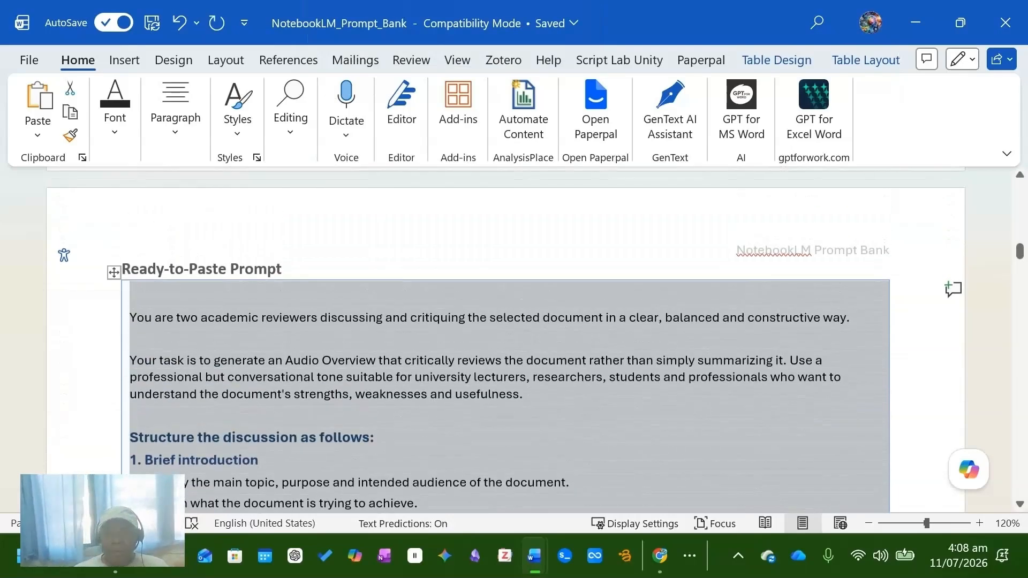
scroll(493, 337, down, 3)
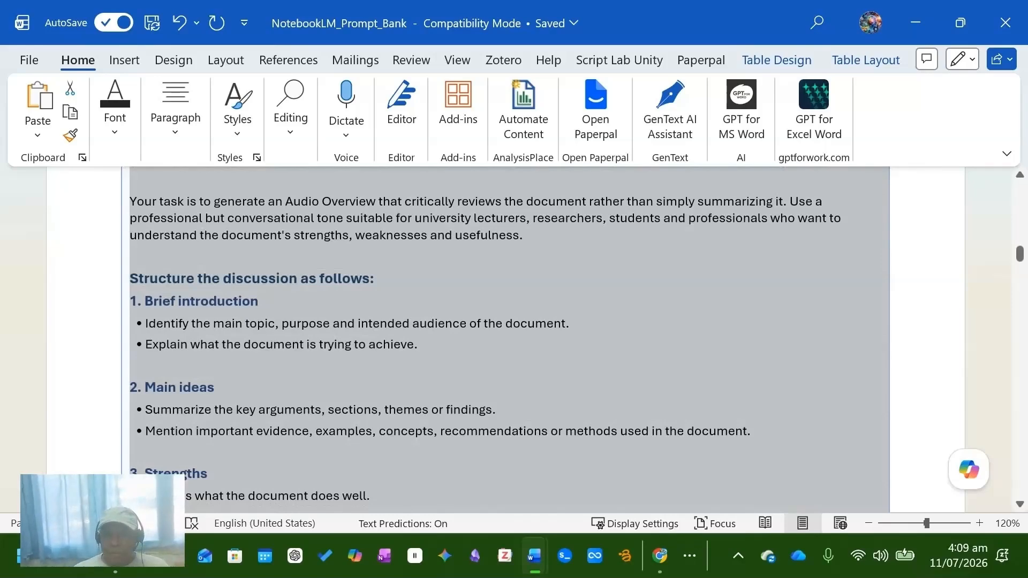
scroll(508, 338, down, 2)
scroll(492, 337, down, 2)
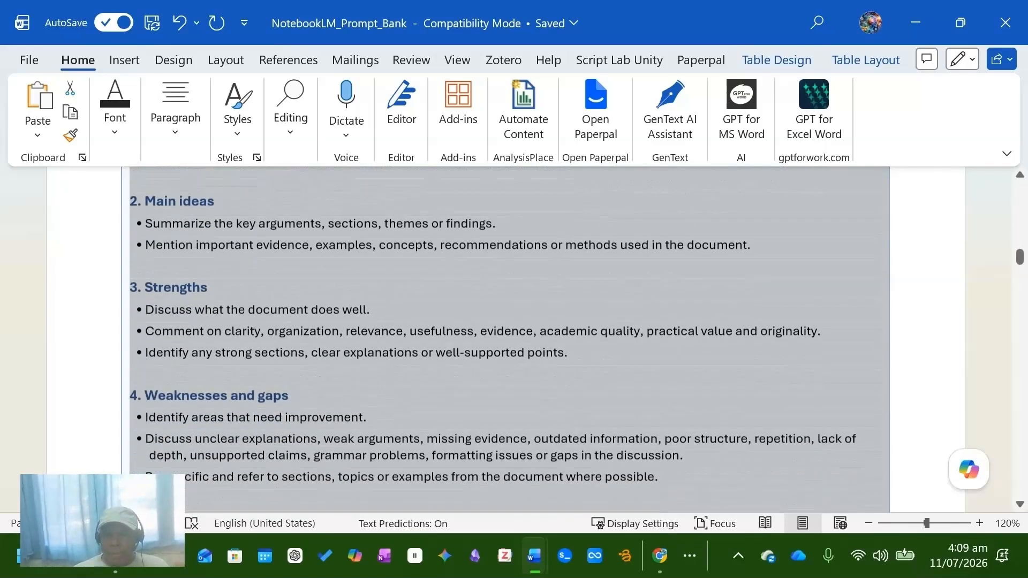
scroll(509, 337, down, 1)
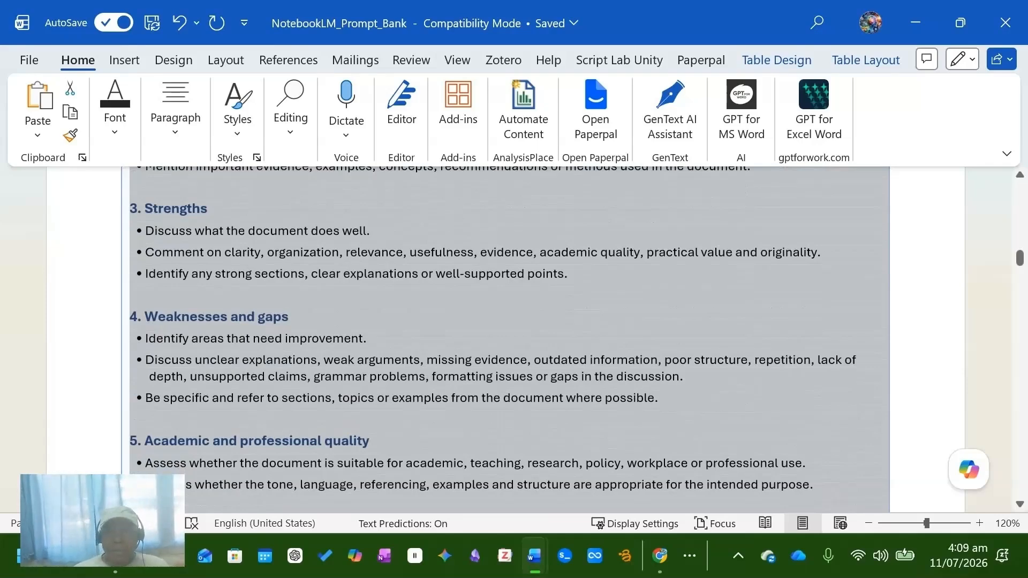
Read the rest of the critique prompt through the overall judgment and important instructions, and look back over it from its start.
scroll(492, 337, down, 2)
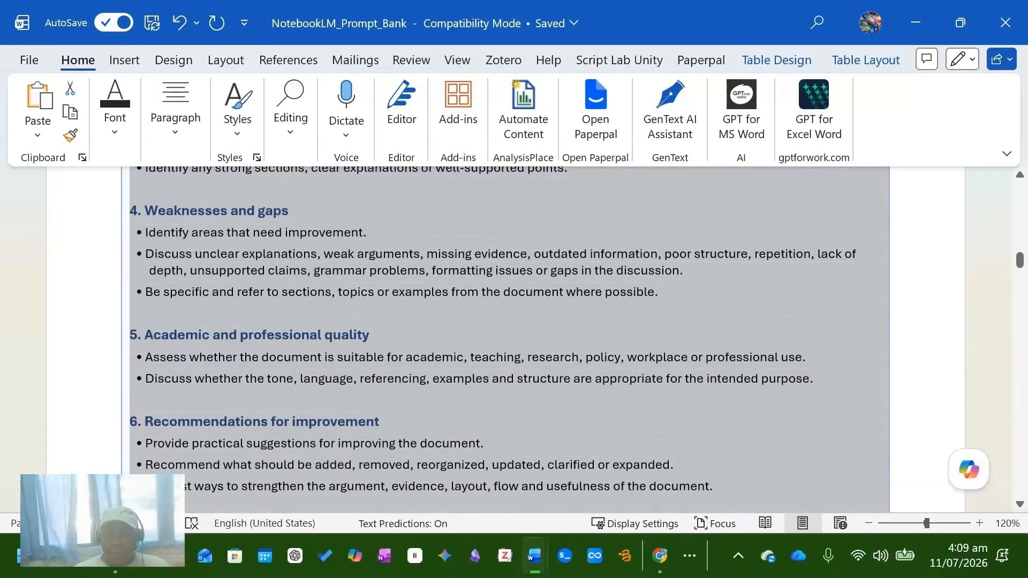
scroll(509, 338, down, 2)
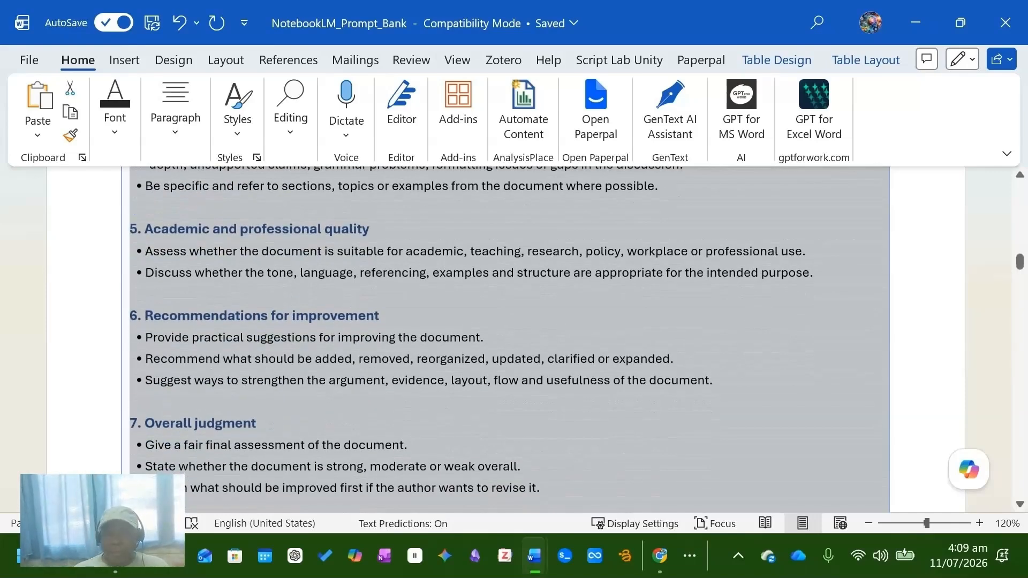
scroll(509, 337, down, 3)
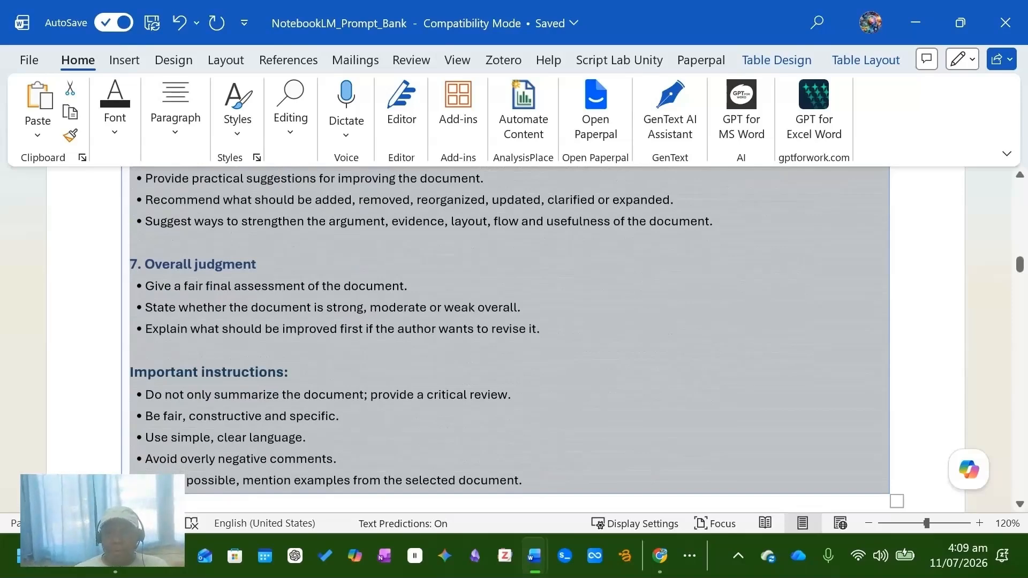
scroll(508, 337, down, 2)
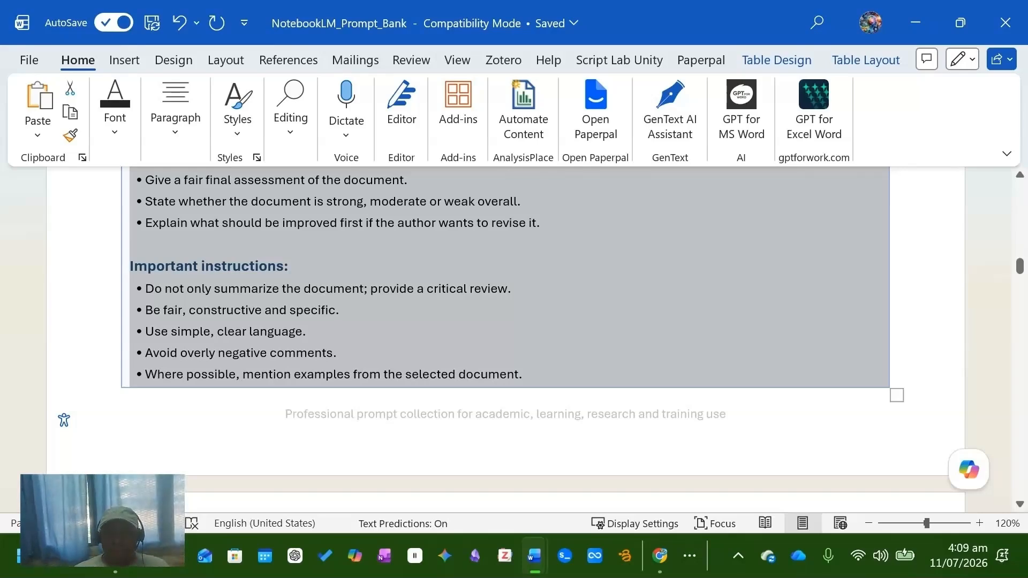
scroll(505, 321, down, 4)
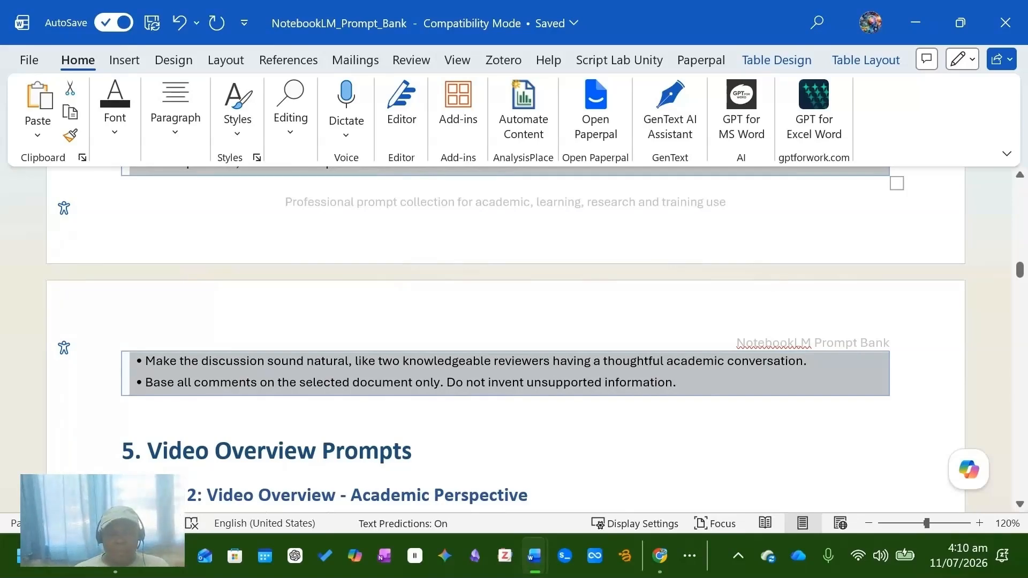
scroll(505, 343, up, 15)
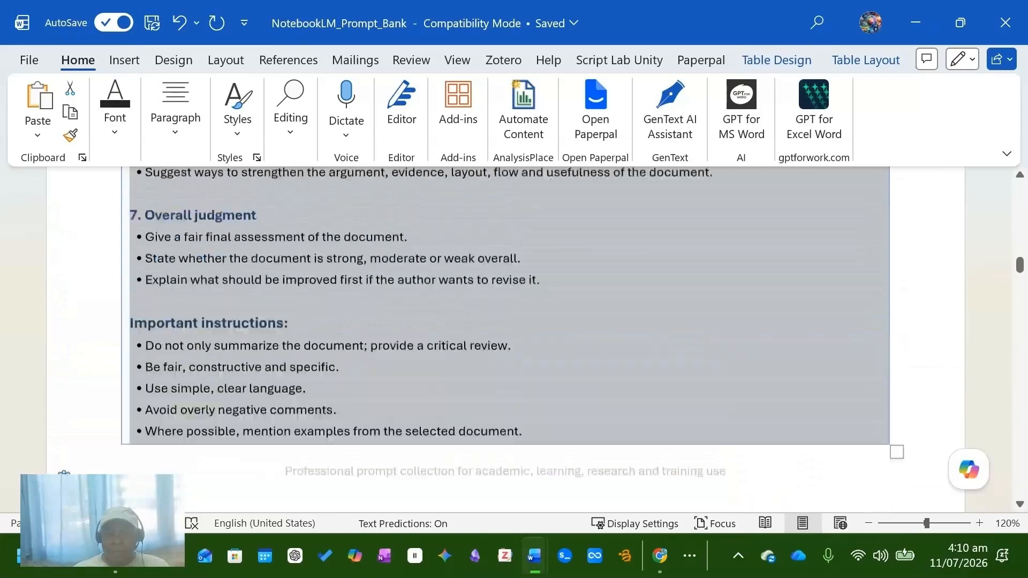
scroll(505, 342, up, 15)
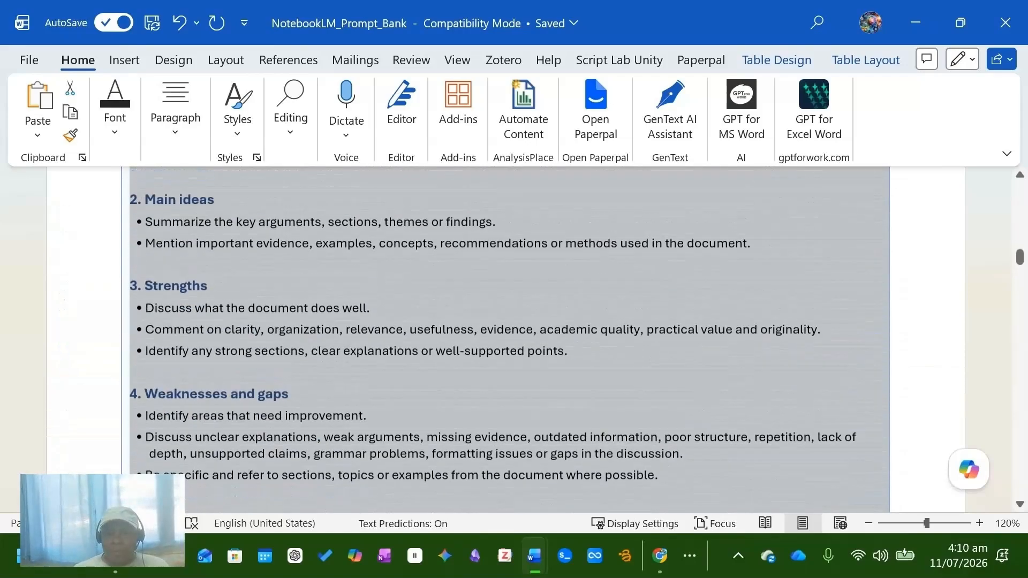
scroll(505, 342, up, 2)
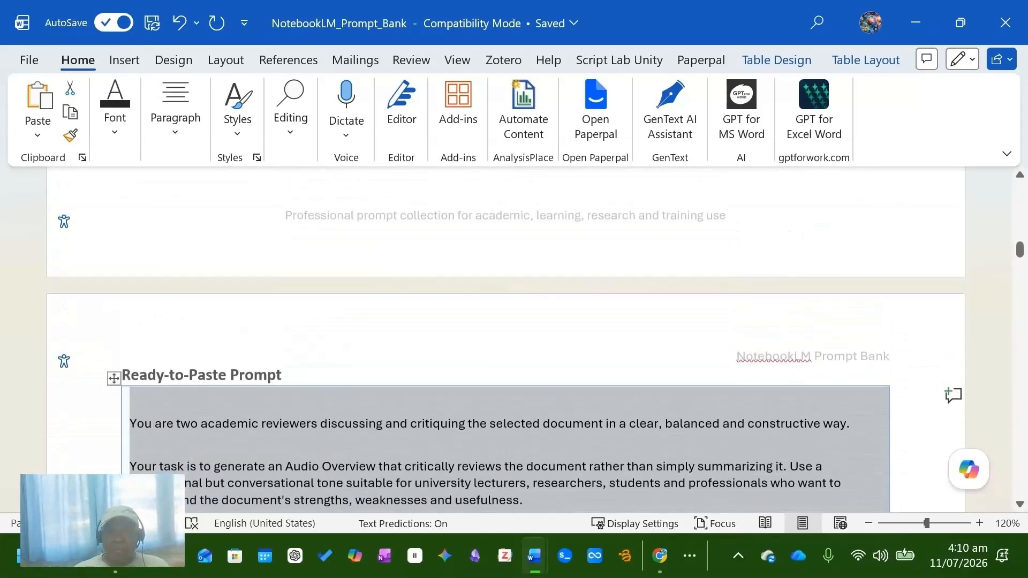
scroll(505, 343, down, 3)
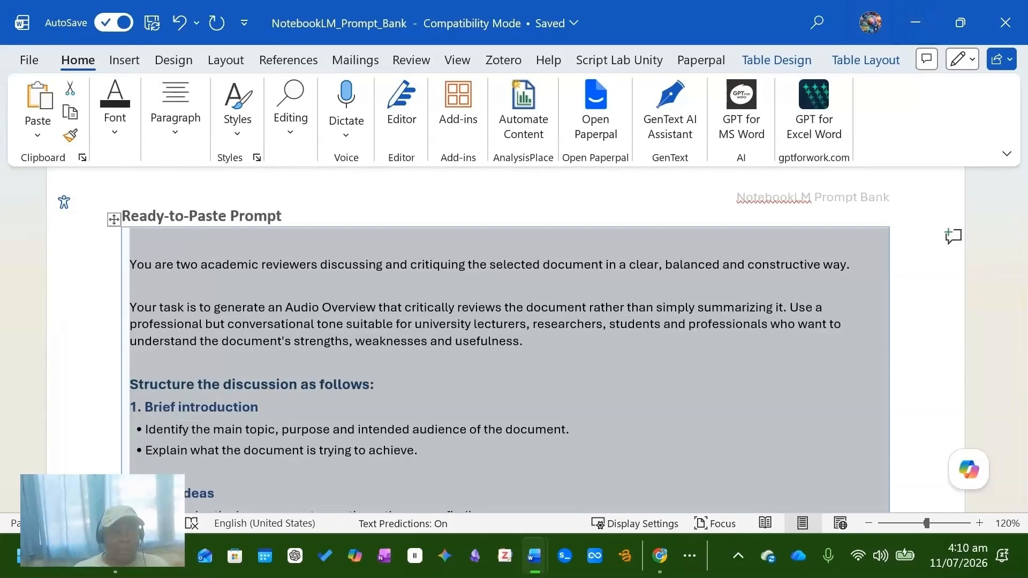
Switch back to NotebookLM, paste the copied critique prompt as the focus for the AI hosts, check it and generate the Audio Overview.
click(915, 23)
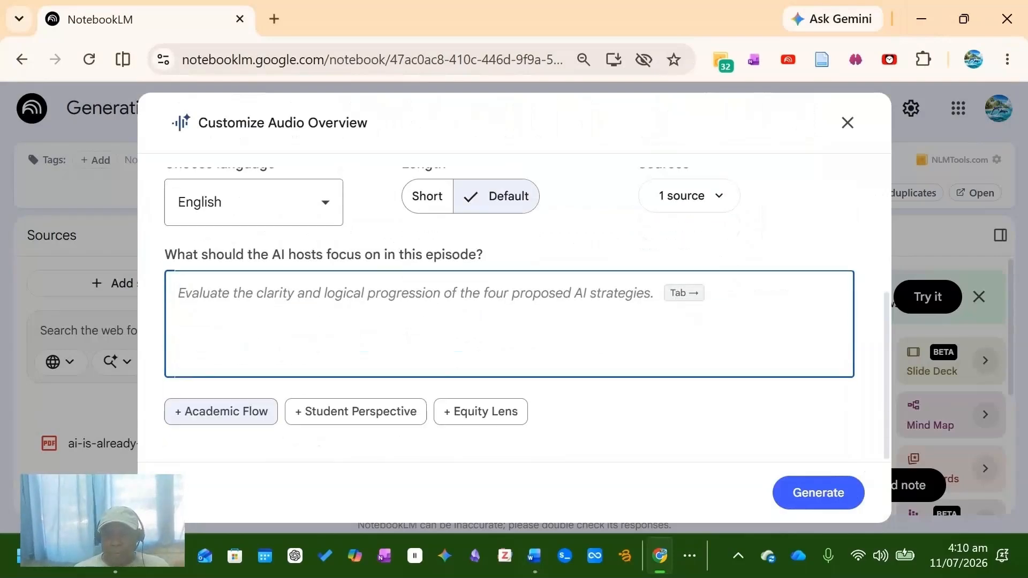
right_click(188, 321)
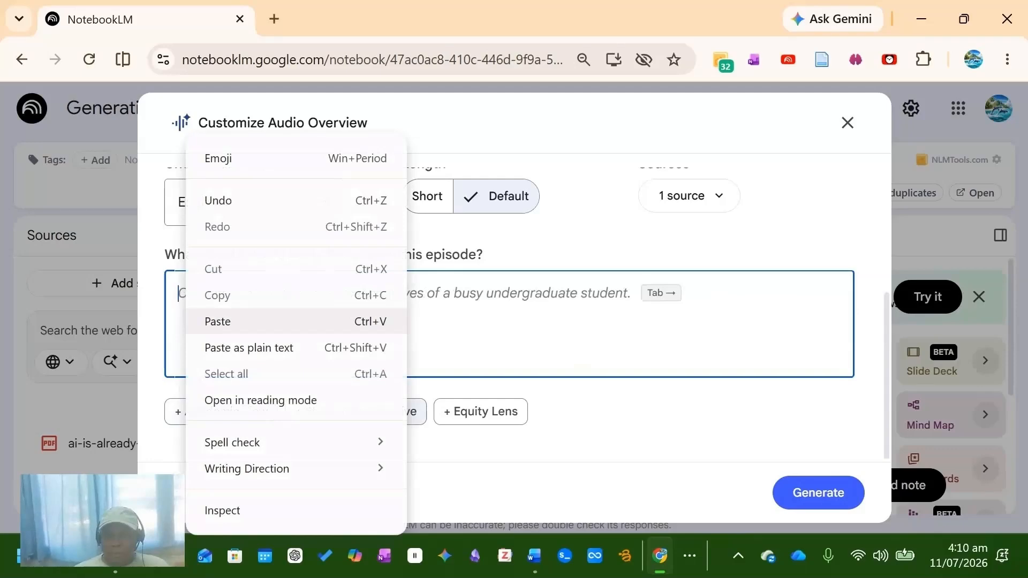
click(218, 321)
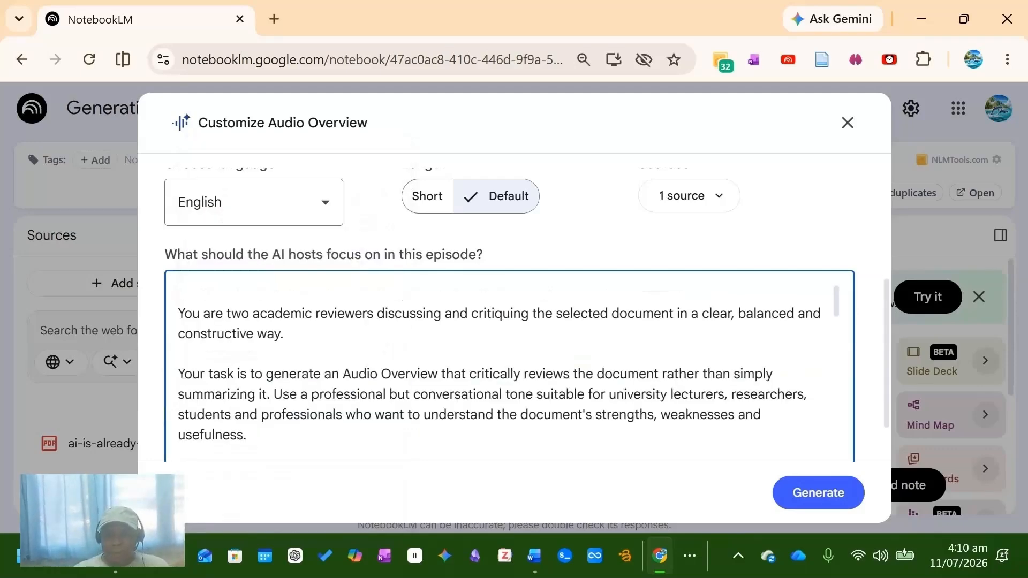
scroll(508, 369, down, 4)
scroll(508, 369, down, 5)
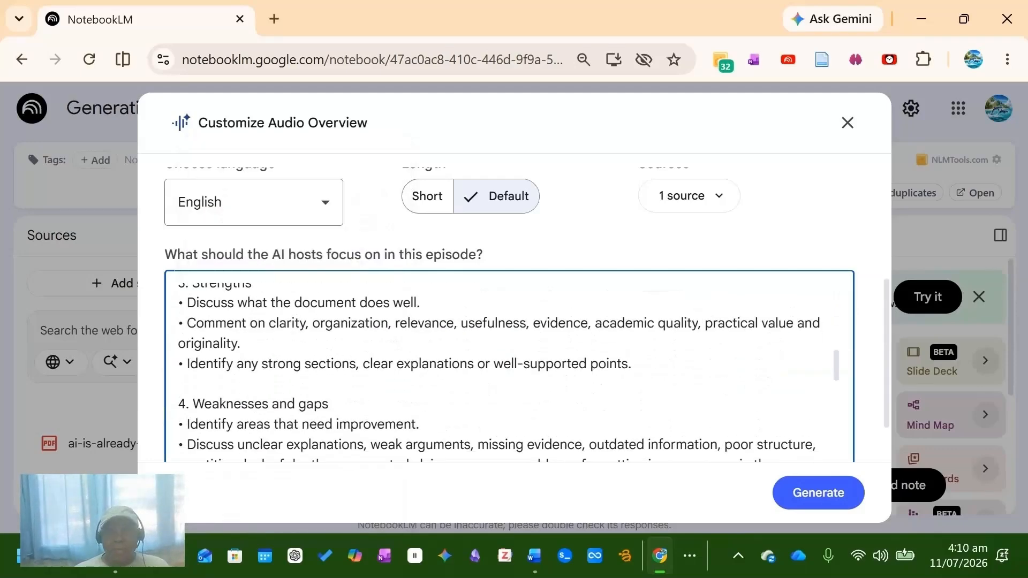
scroll(509, 369, down, 3)
scroll(508, 369, down, 6)
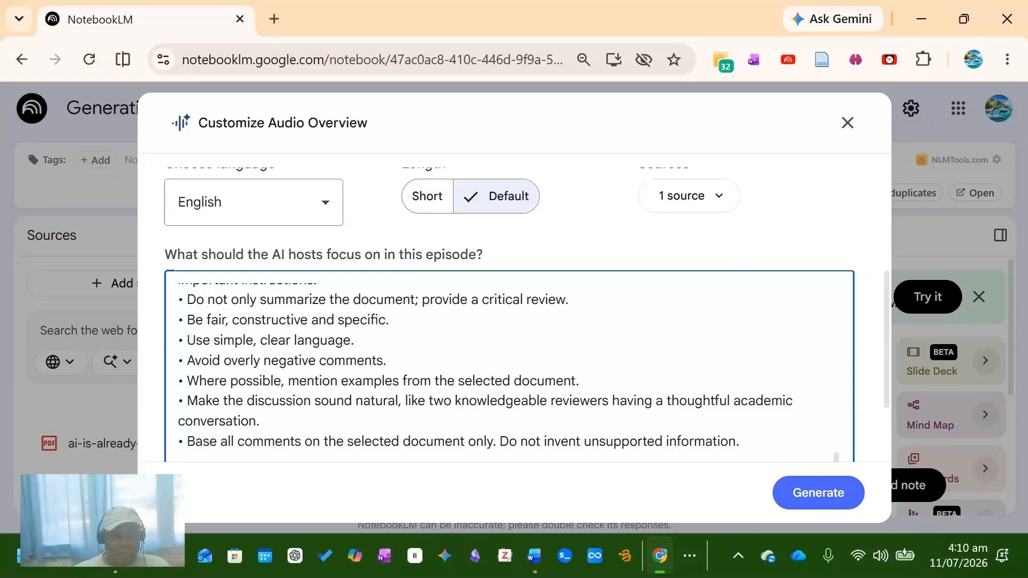
click(818, 492)
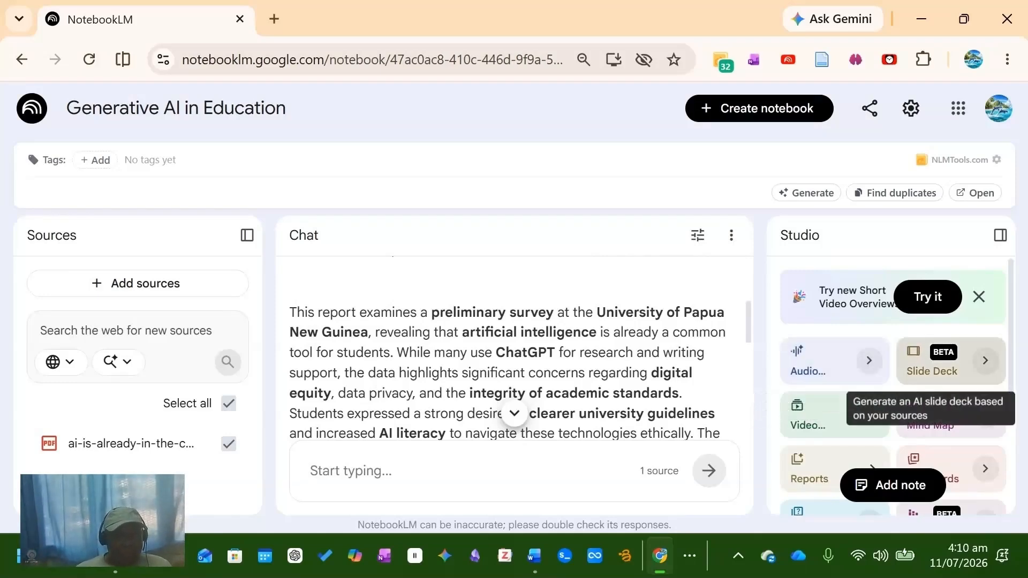
Try to rename the generated Critique audio overview as "UPNG Students AI Usage Critiq".
scroll(867, 375, down, 4)
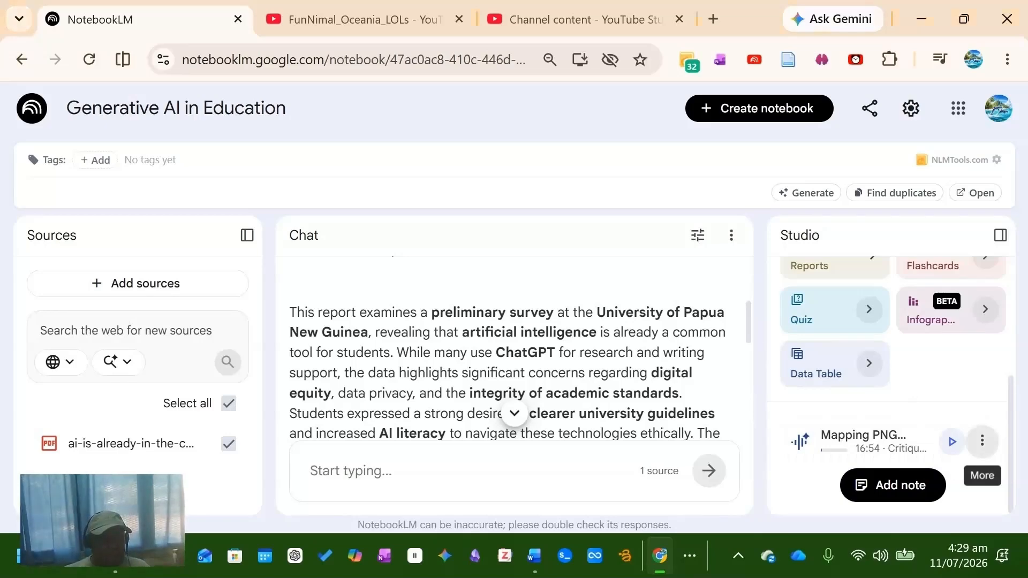
click(982, 440)
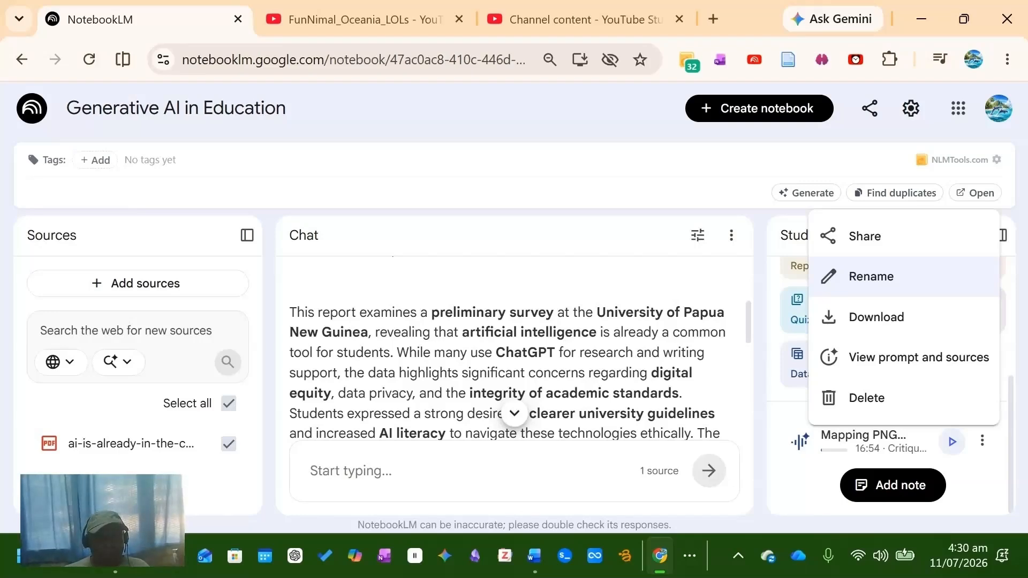
click(870, 276)
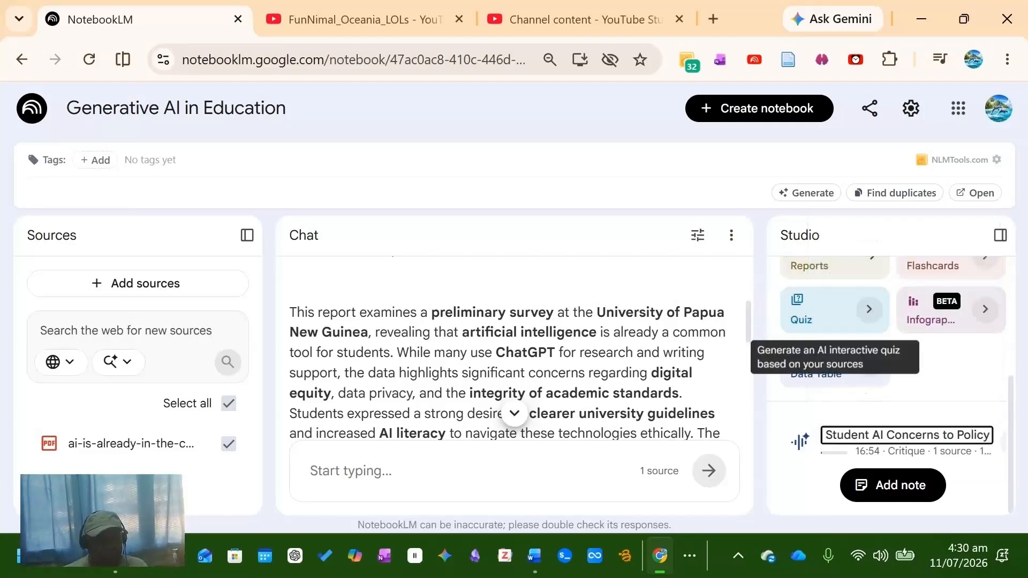
key(Home)
text(Mapping PNG)
key(End)
key(BackSpace)
key(BackSpace)
key(BackSpace)
key(BackSpace)
key(BackSpace)
key(BackSpace)
key(BackSpace)
key(BackSpace)
key(BackSpace)
key(BackSpace)
key(BackSpace)
key(BackSpace)
key(BackSpace)
key(BackSpace)
key(BackSpace)
key(BackSpace)
key(BackSpace)
key(BackSpace)
key(BackSpace)
key(BackSpace)
key(BackSpace)
key(BackSpace)
key(BackSpace)
key(BackSpace)
key(BackSpace)
key(BackSpace)
key(BackSpace)
key(BackSpace)
key(BackSpace)
key(BackSpace)
key(BackSpace)
key(BackSpace)
key(BackSpace)
key(BackSpace)
key(BackSpace)
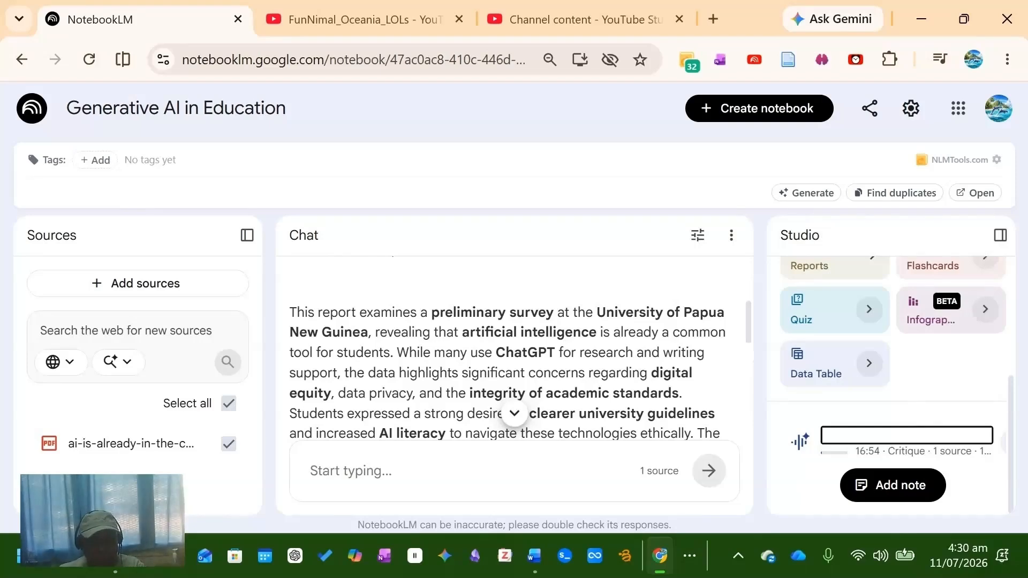
text(UPN)
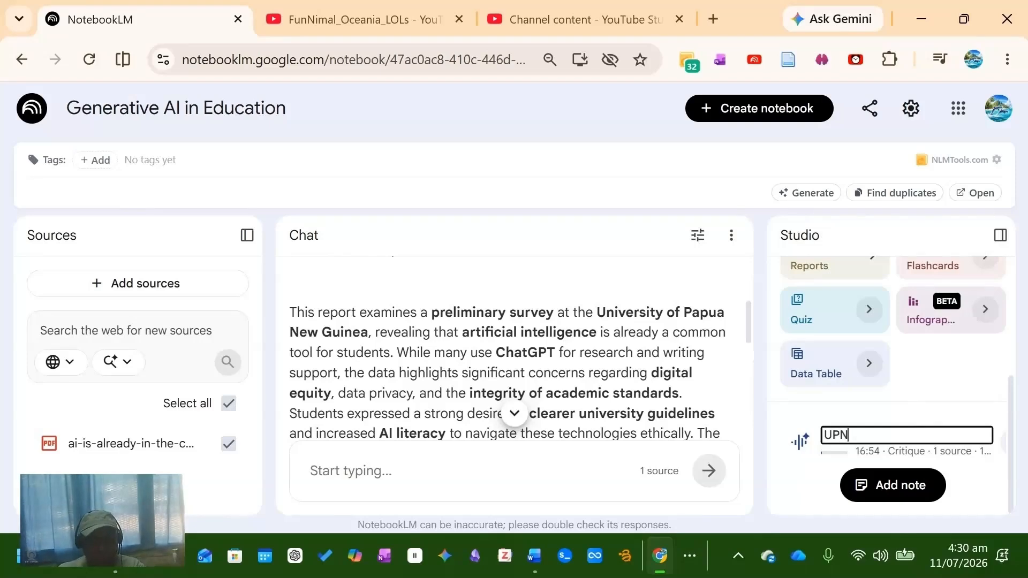
text(G Students A)
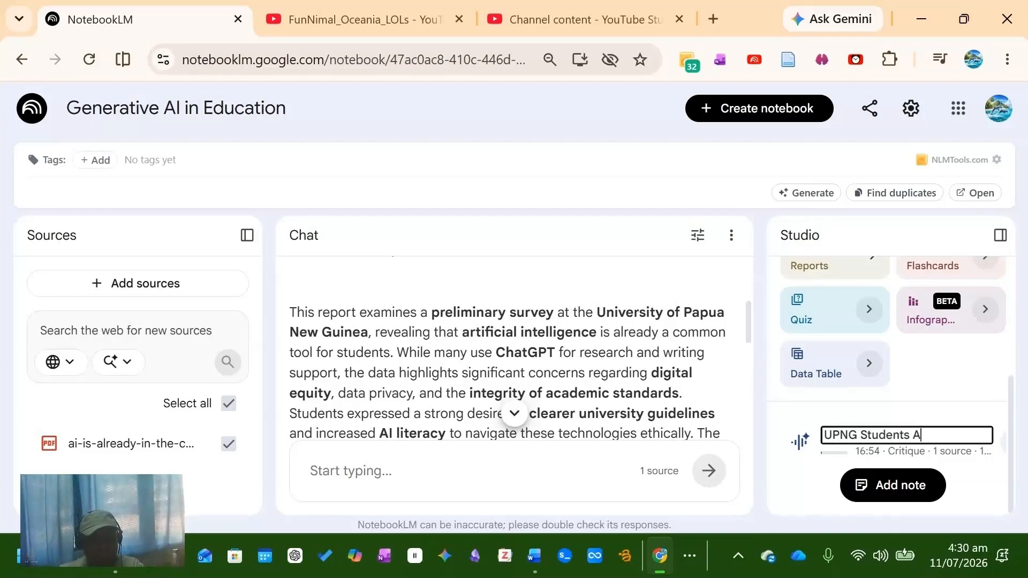
text(I Usag)
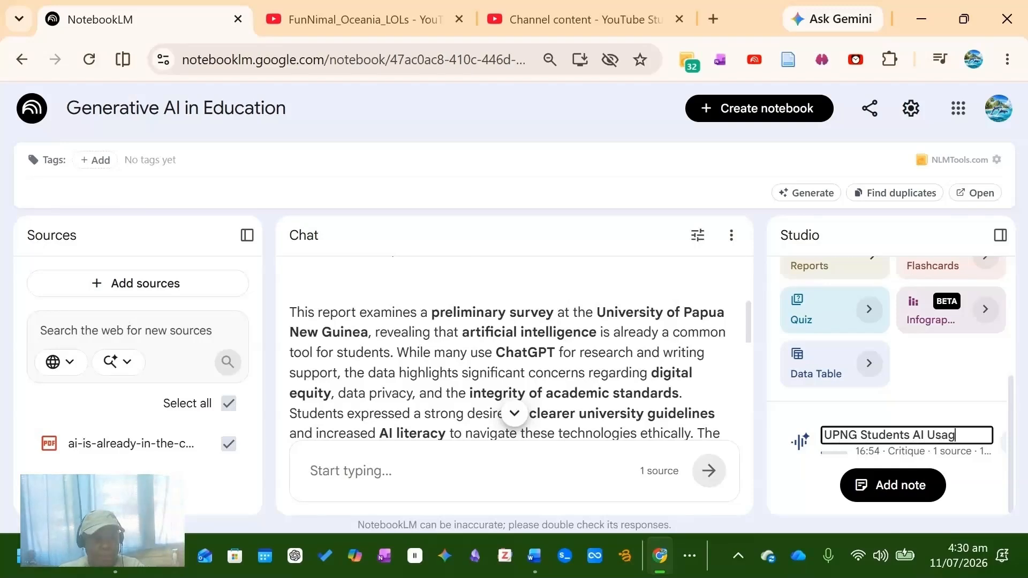
text(e Critiq)
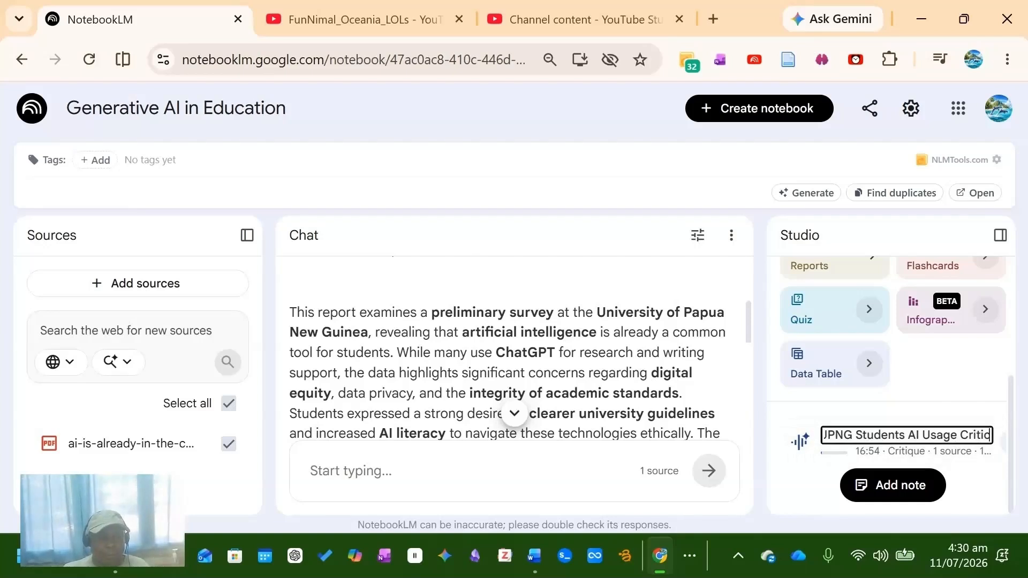
key(Return)
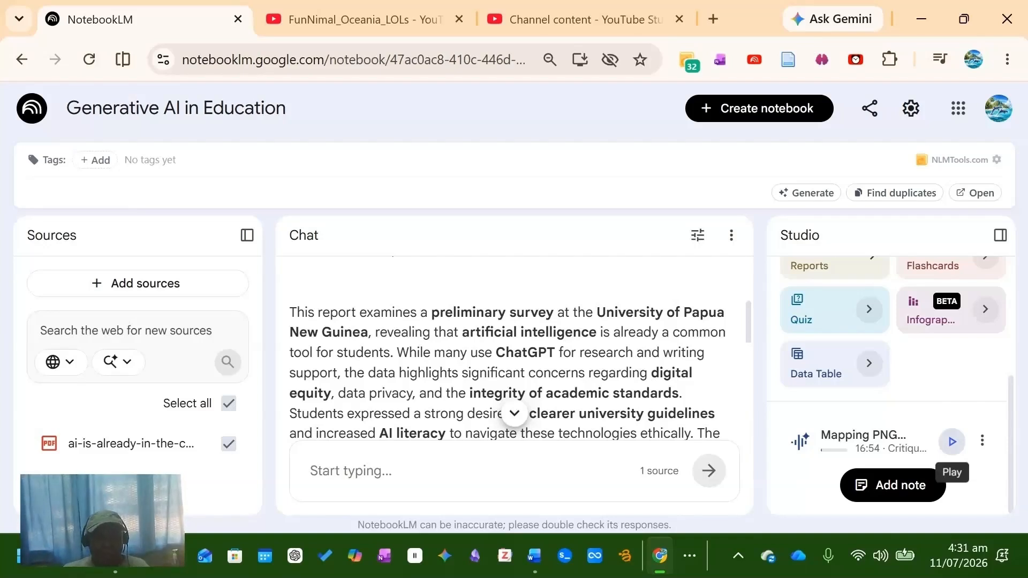
Listen to the Critique audio up to about 04:44, pause it, and download it to the Downloads folder as Mapping_PNG_Student_AI_Concerns_to_Policy in .m4a format.
click(952, 442)
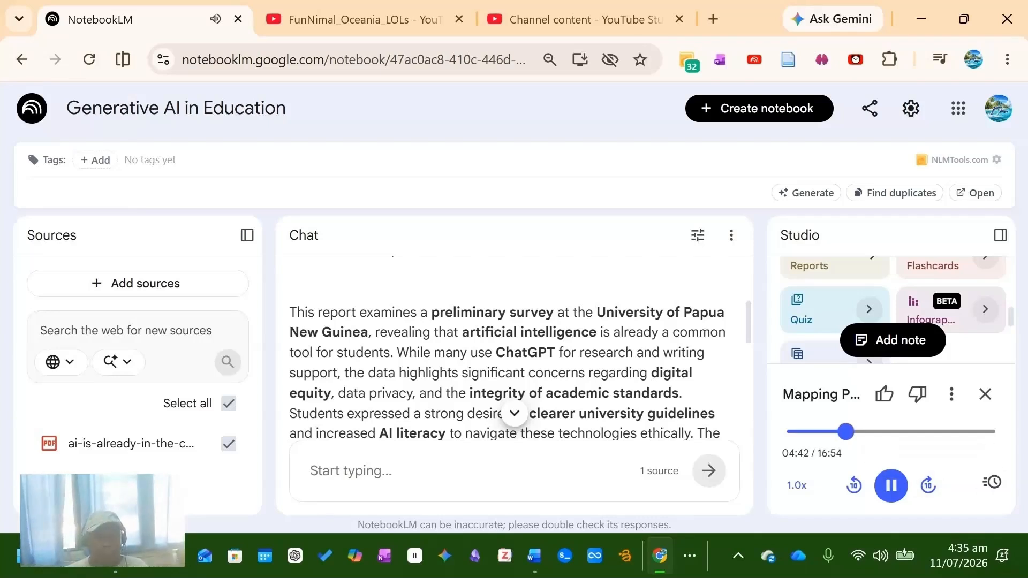
click(891, 485)
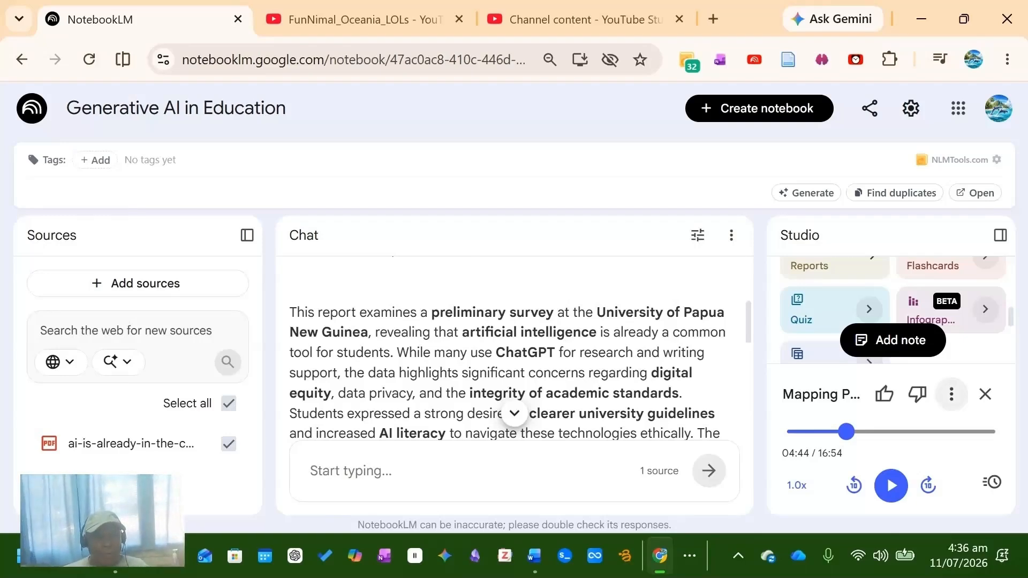
click(951, 394)
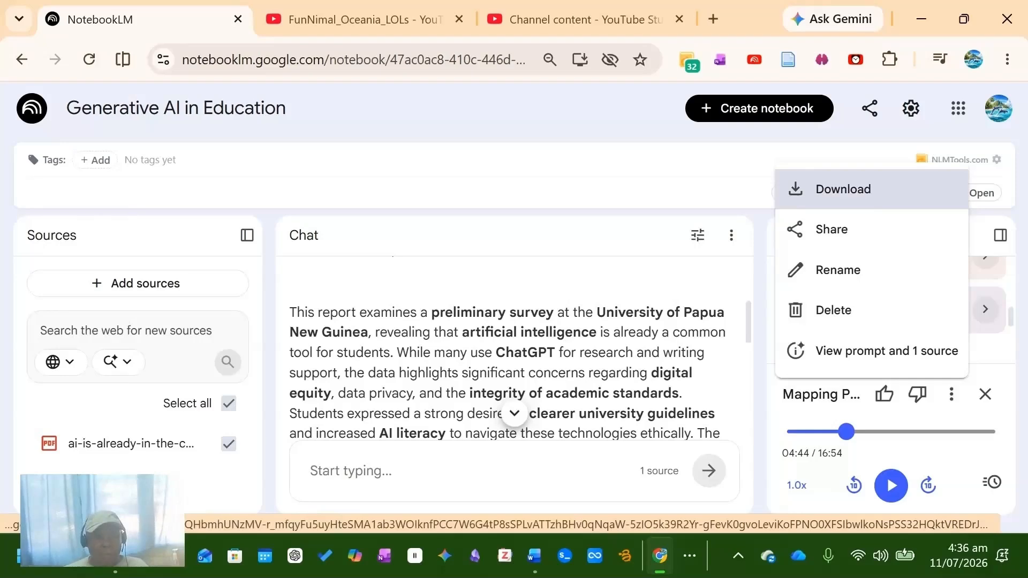
click(843, 189)
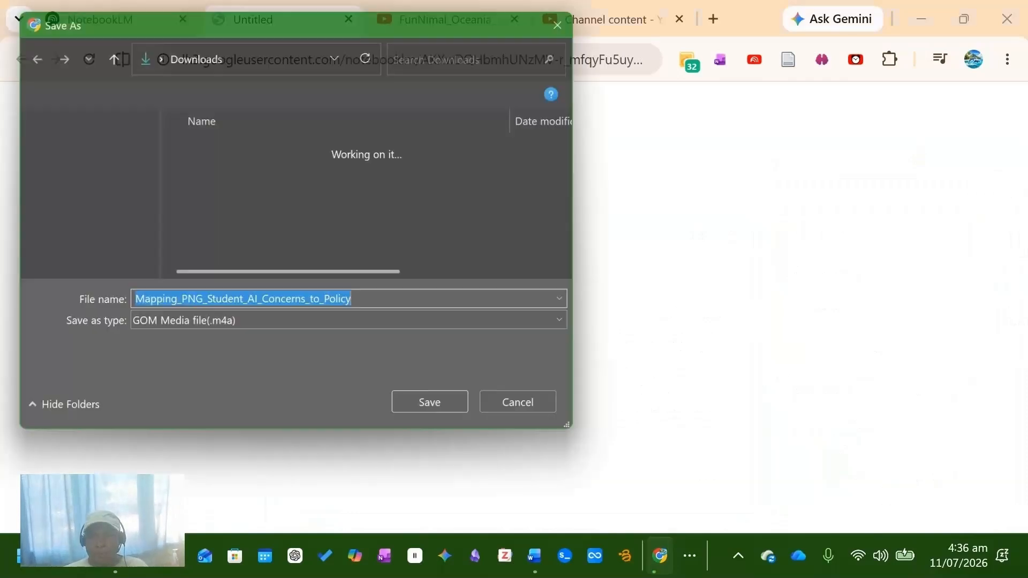
scroll(75, 193, down, 3)
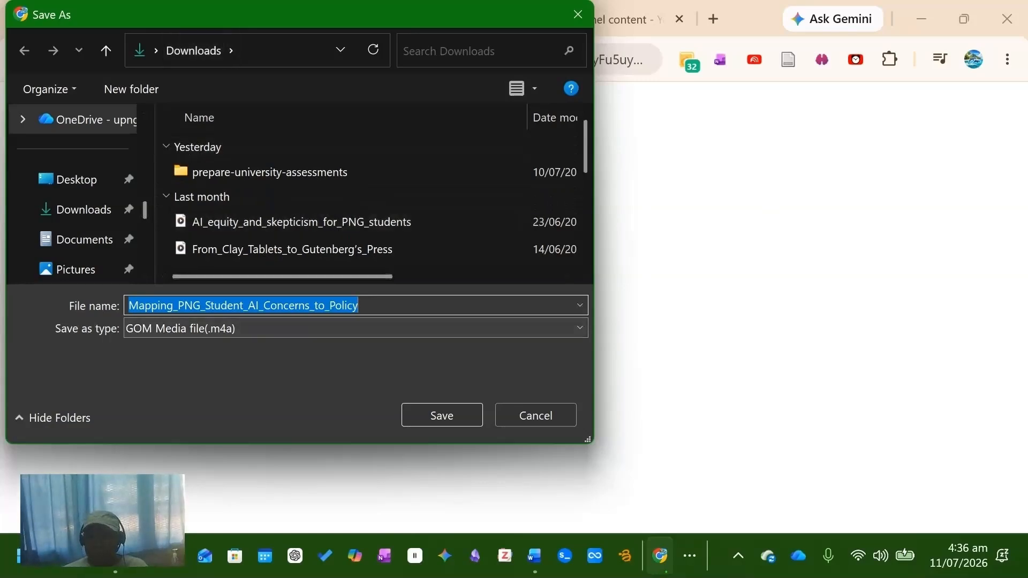
click(442, 416)
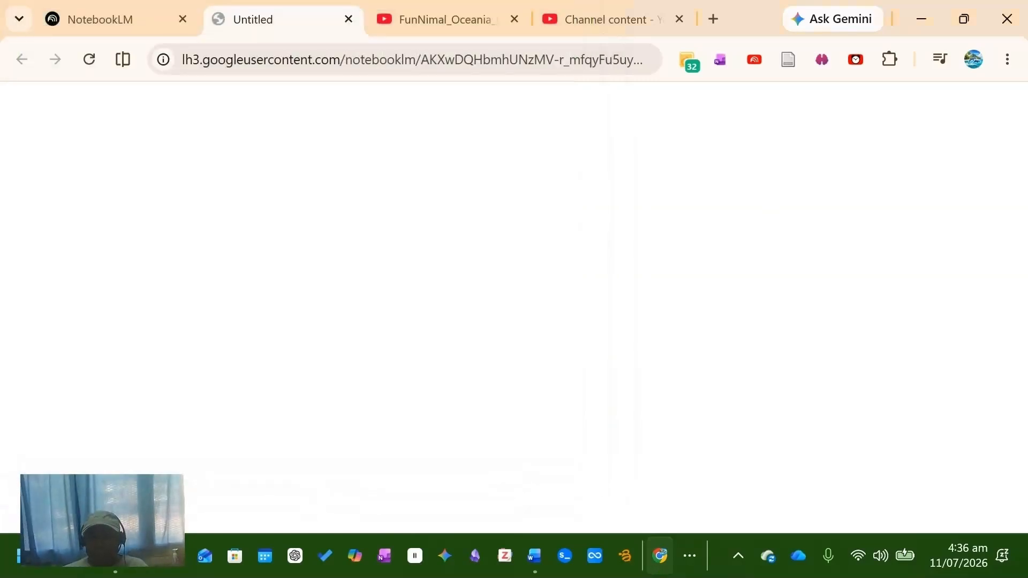